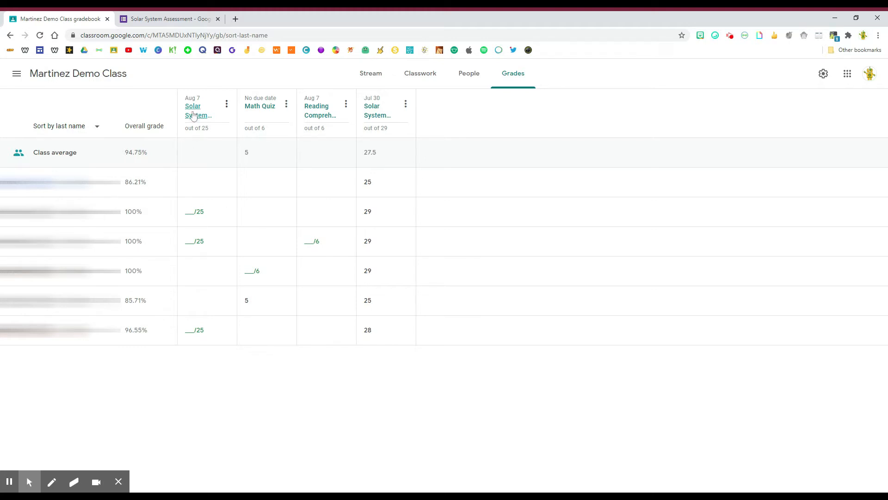
Open the Solar System Assessment student work from the gradebook, and show the responses collected in its Google Form
left_click(193, 115)
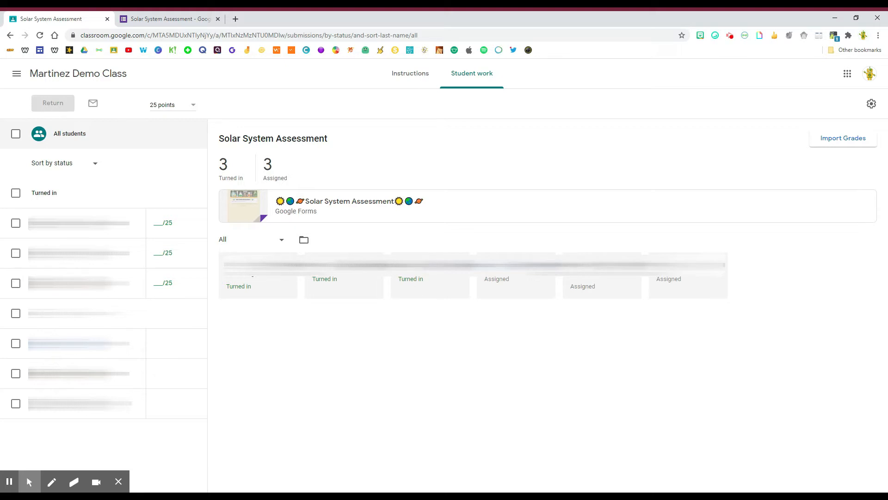
left_click(177, 20)
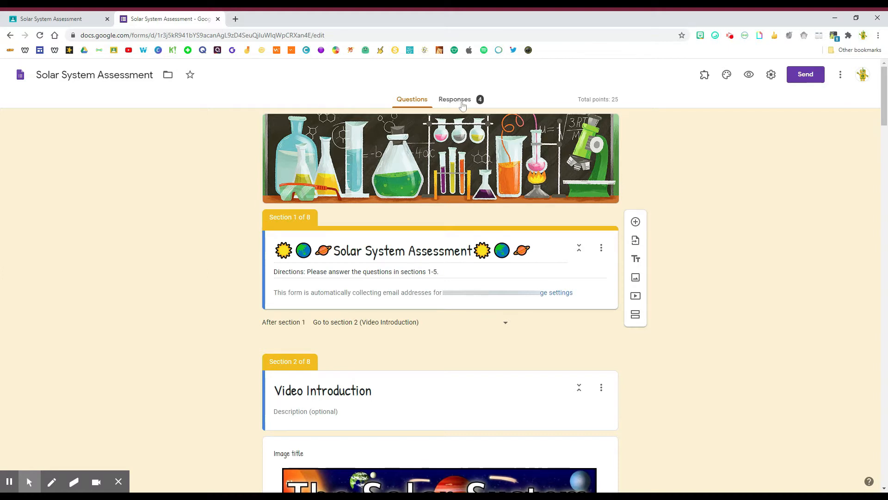
left_click(462, 106)
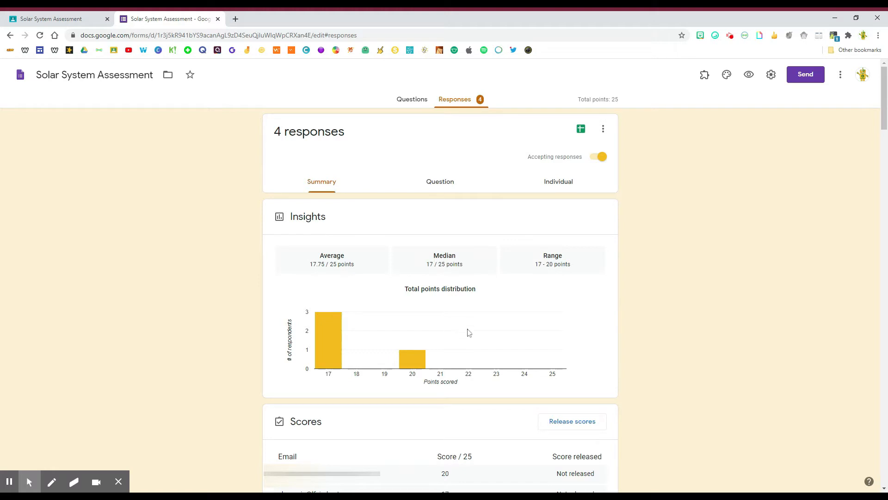
Review the response summary, including the score insights, the student scores and the answer charts for every section
scroll(468, 328, "down", 2)
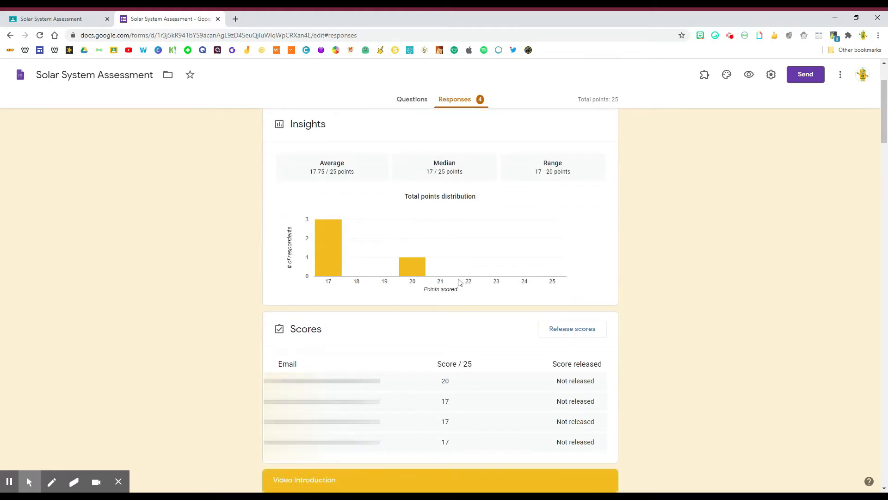
scroll(466, 322, "down", 2)
scroll(465, 314, "down", 3)
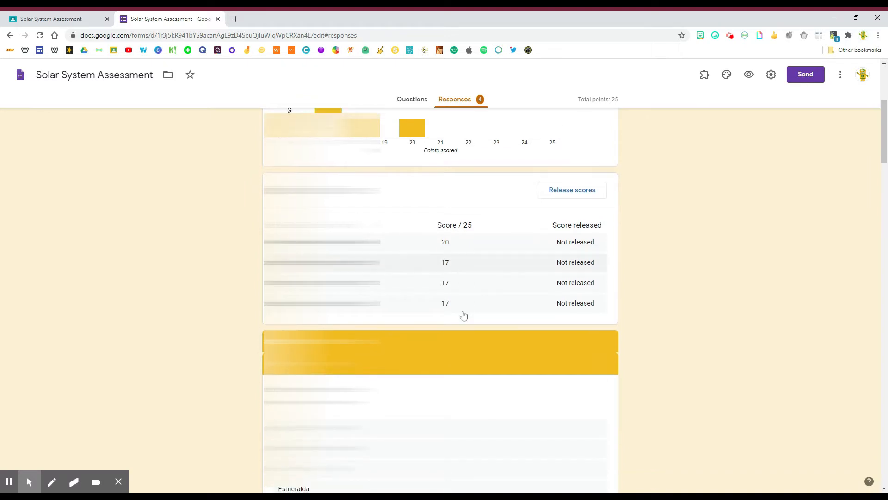
scroll(465, 315, "down", 3)
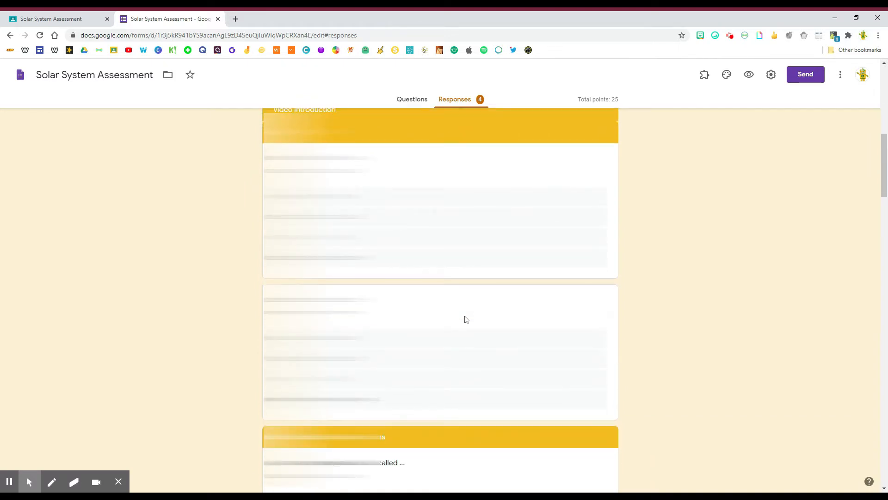
scroll(466, 319, "down", 10)
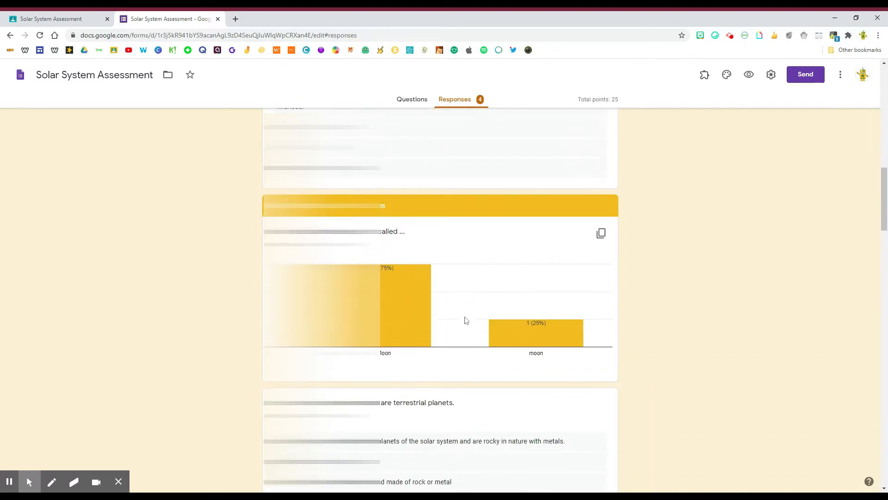
scroll(465, 323, "down", 20)
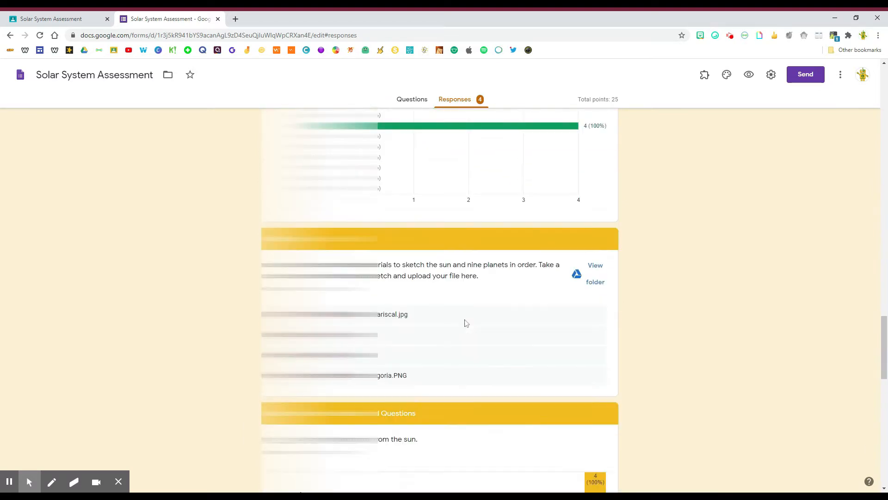
scroll(466, 322, "down", 10)
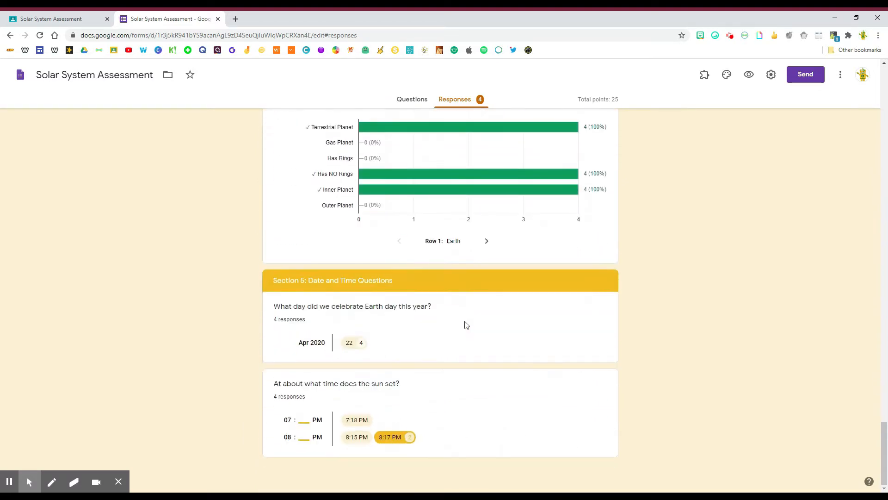
scroll(467, 324, "up", 1)
scroll(467, 324, "up", 20)
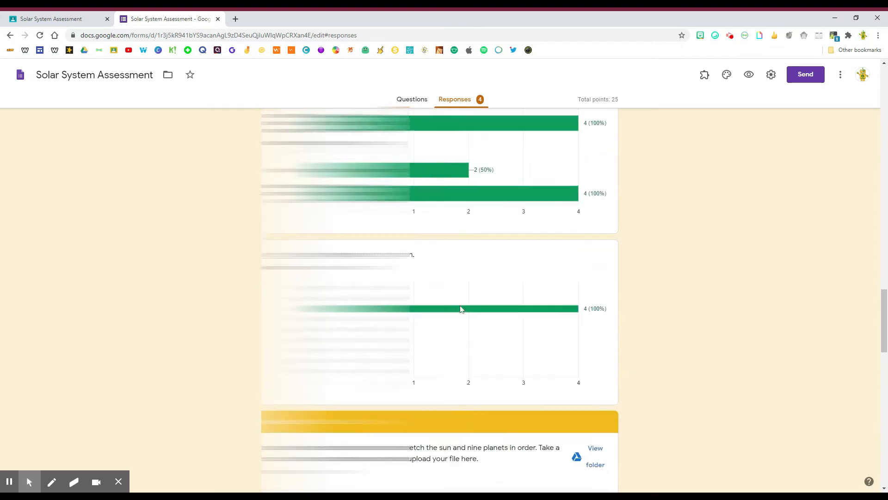
scroll(461, 308, "up", 20)
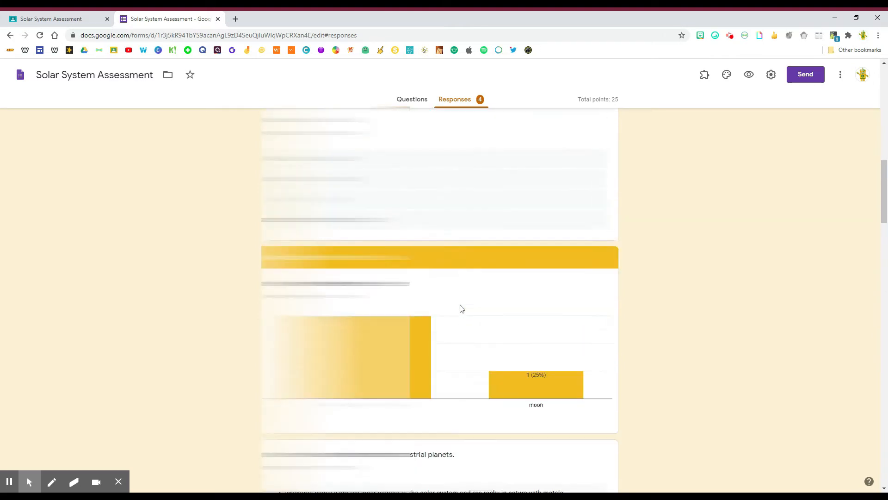
scroll(461, 308, "up", 8)
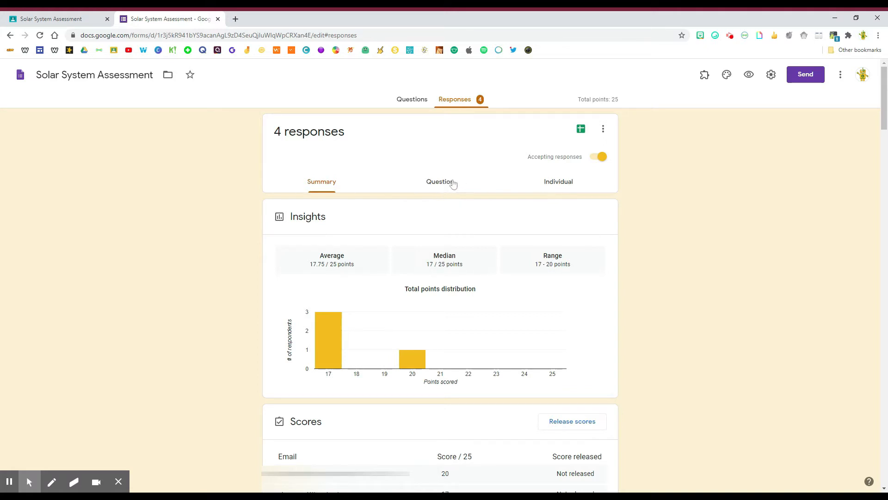
Show the responses by question and choose "A natural satellite of a planet is called ..." for grading
left_click(450, 188)
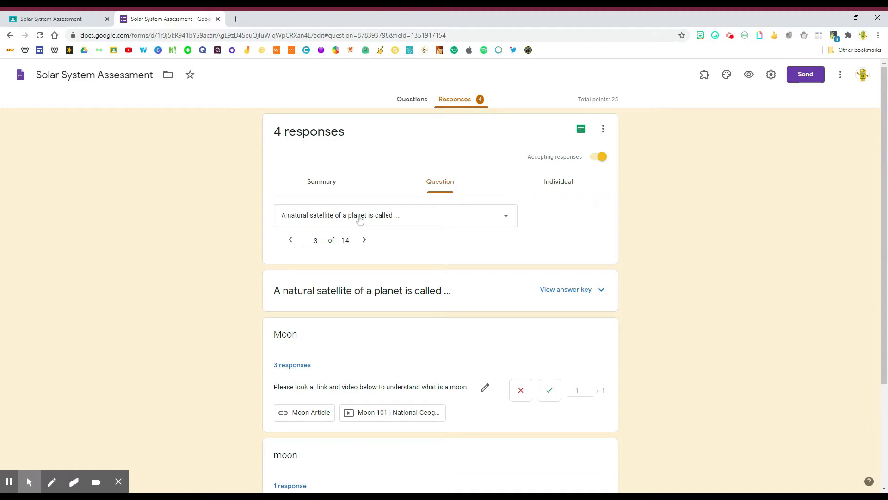
left_click(505, 221)
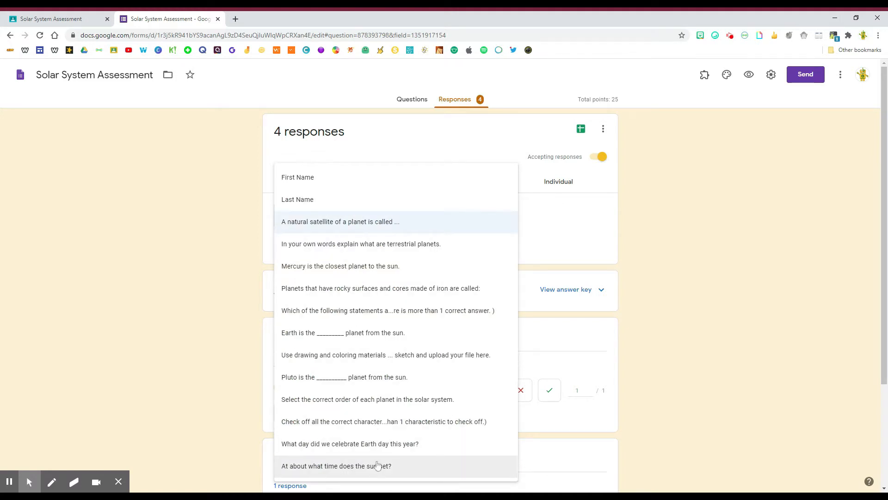
left_click(326, 224)
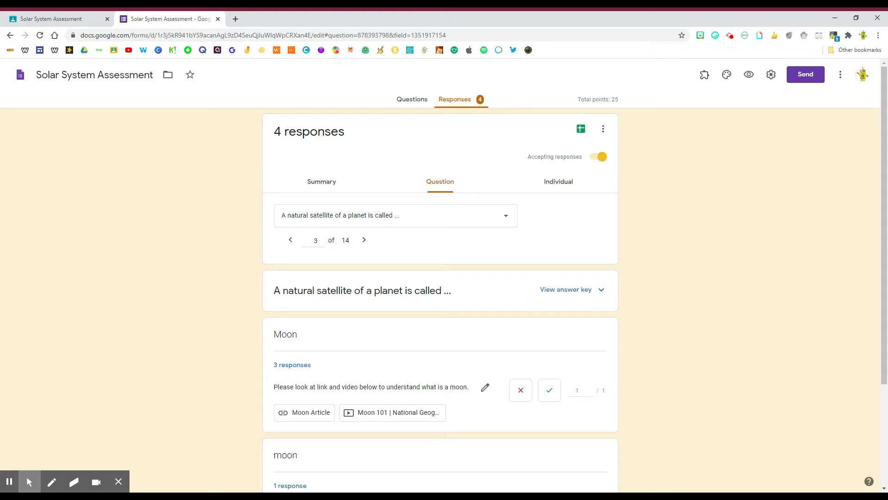
scroll(492, 363, "down", 1)
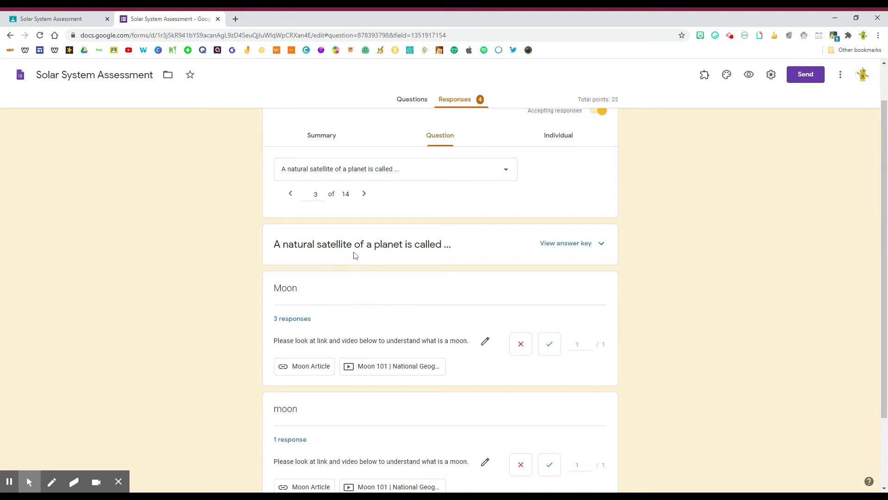
scroll(409, 324, "down", 2)
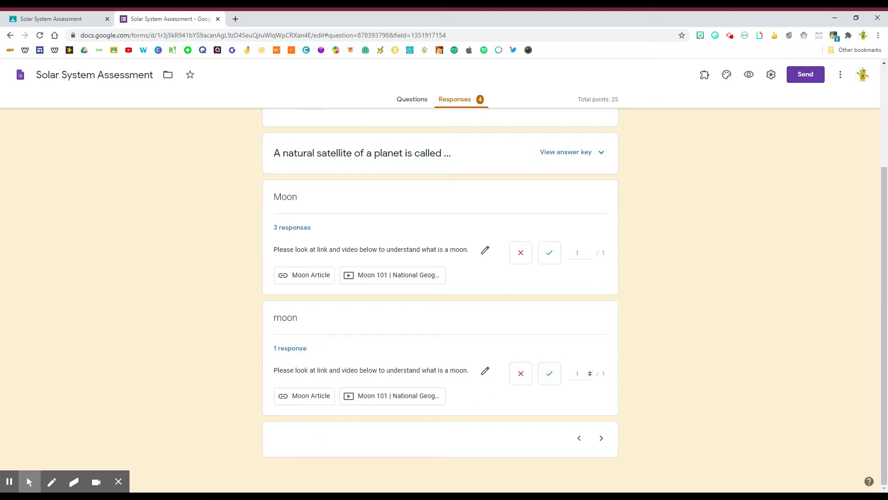
Mark the lowercase "moon" answer correct for 1 point and save the grading of this question
left_click(590, 375)
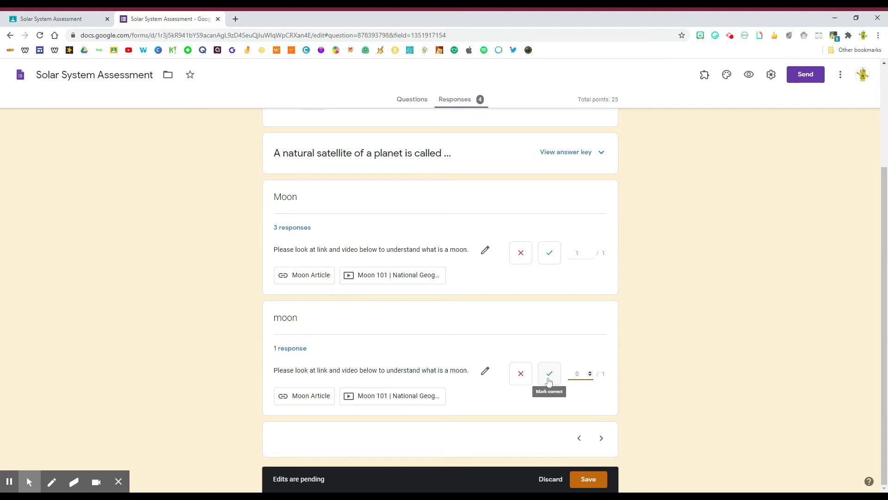
left_click(549, 381)
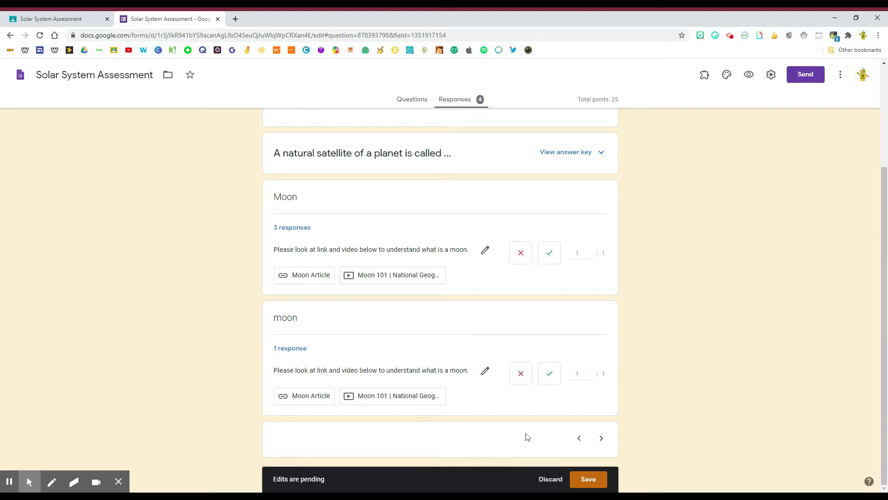
left_click(584, 482)
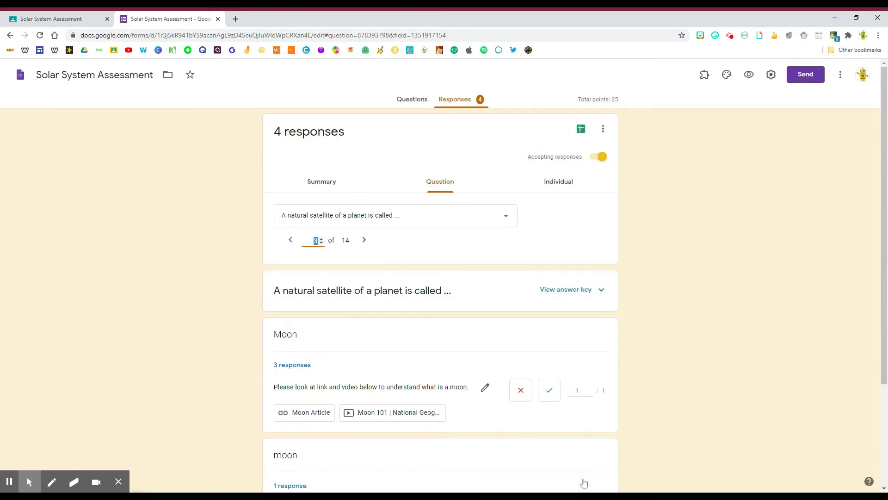
Go to the question "In your own words explain what are terrestrial planets." and mark all four answers correct for 1 point each
scroll(529, 444, "down", 3)
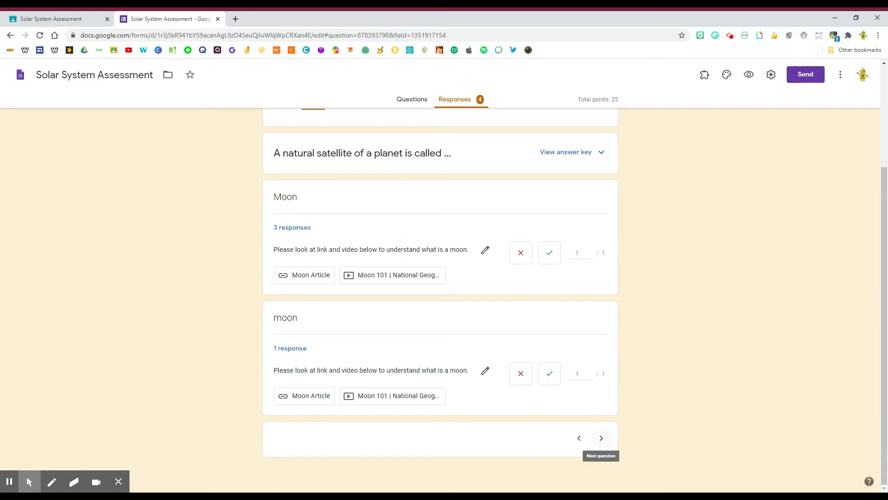
left_click(600, 442)
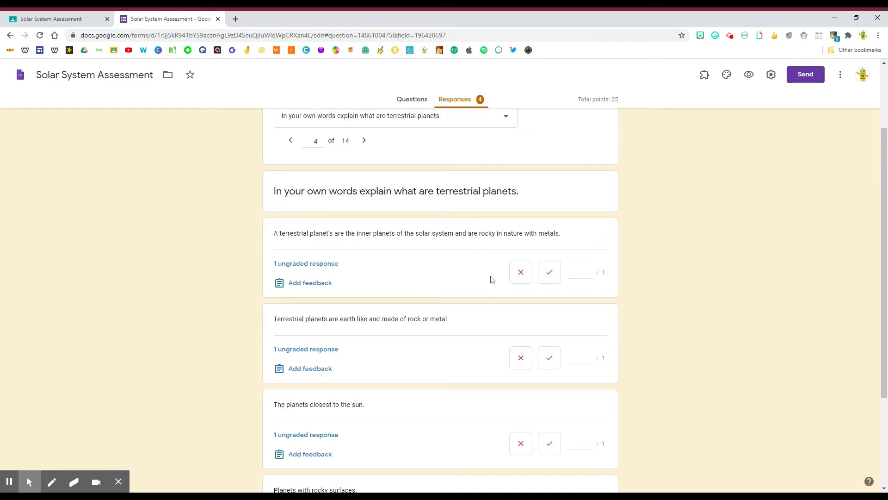
left_click(548, 277)
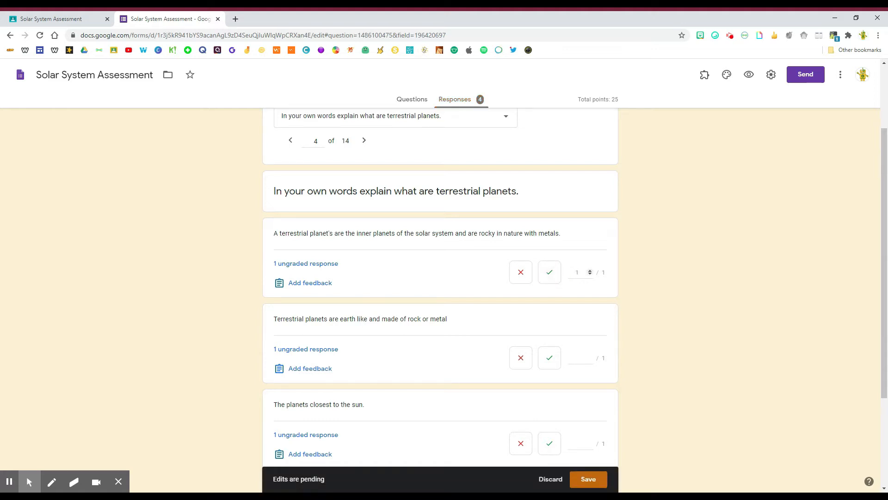
scroll(581, 272, "down", 2)
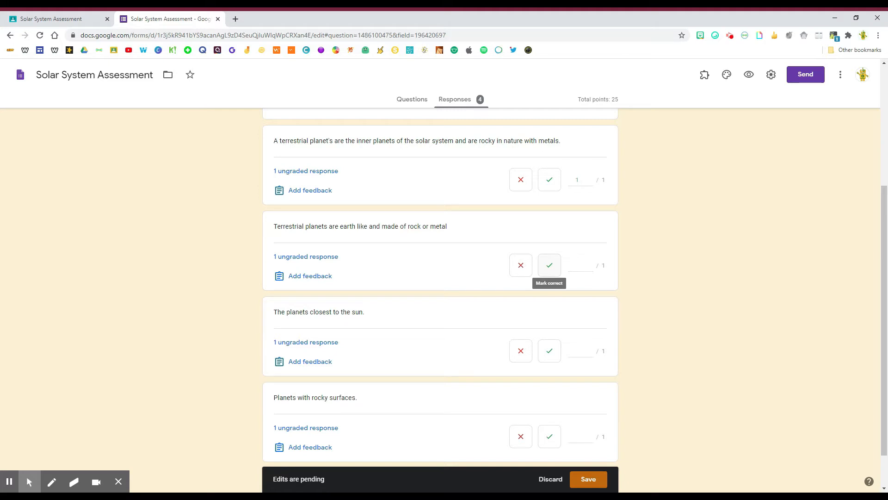
left_click(550, 265)
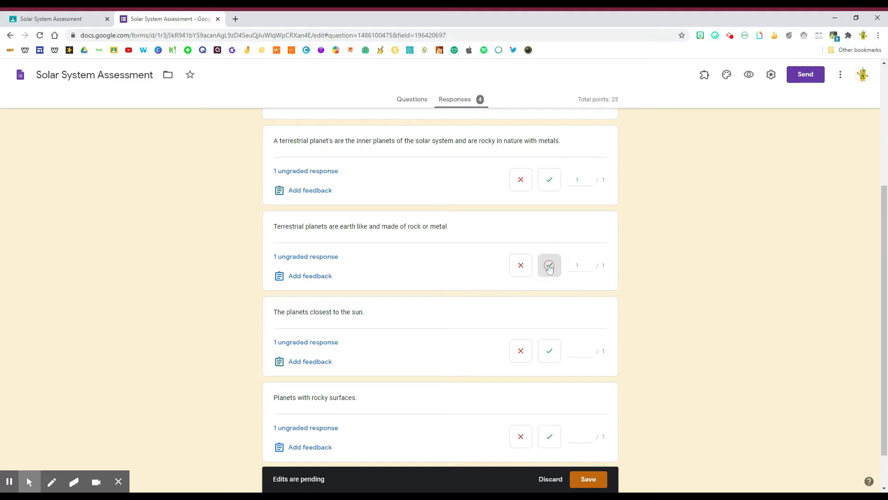
left_click(549, 350)
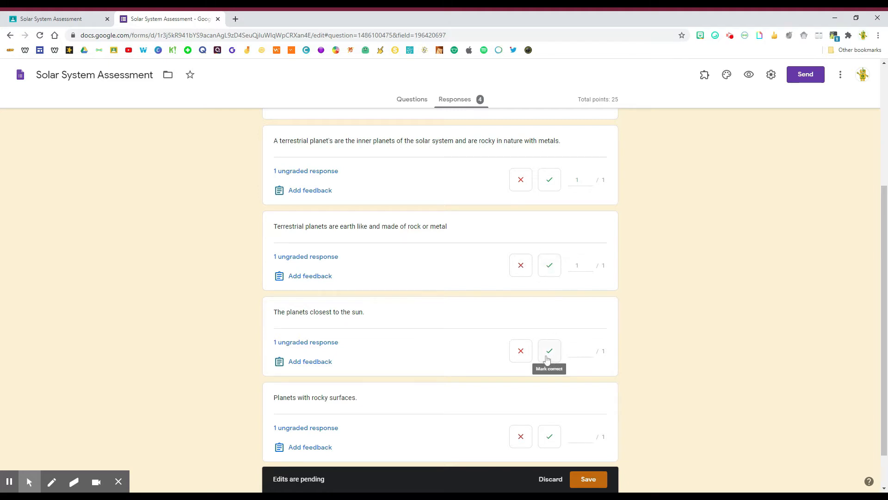
left_click(549, 436)
Save the feedback "Remember that terrestrial planet's are also the inner planets of the solar system and are rocky in nature with metals." on "Planets with rocky surfaces."
scroll(108, 401, "down", 1)
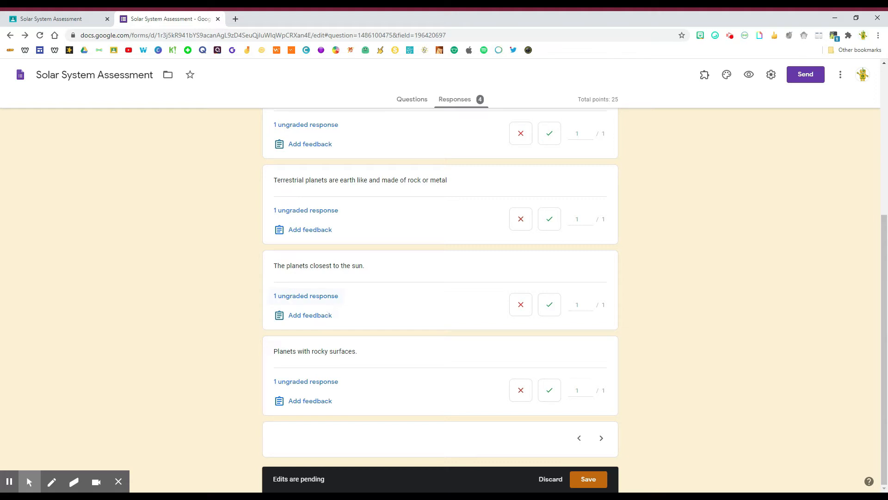
left_click(316, 319)
left_click(347, 133)
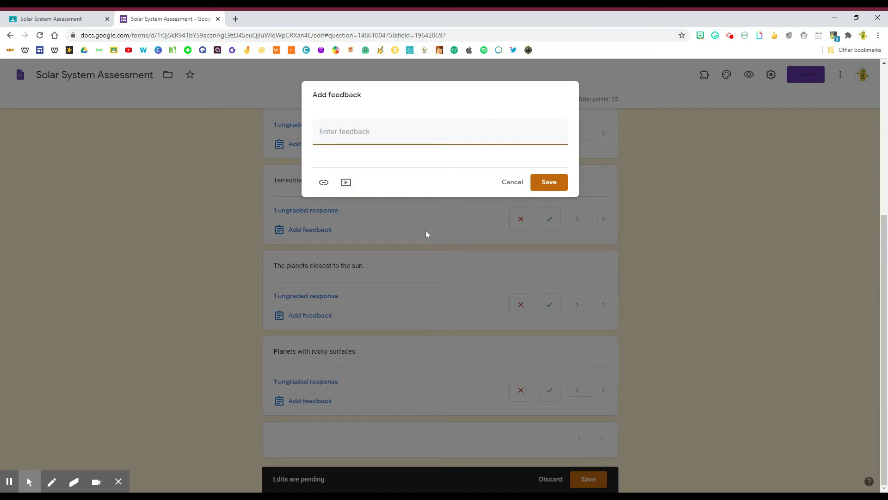
type("Remember that terrestrial planet's are also the inner planets of the solar system and are rocky in nature with metals.")
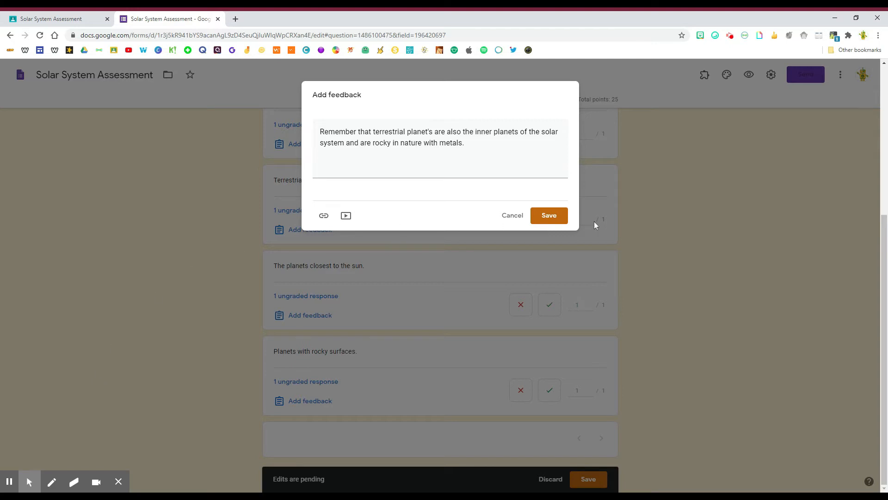
left_click(560, 216)
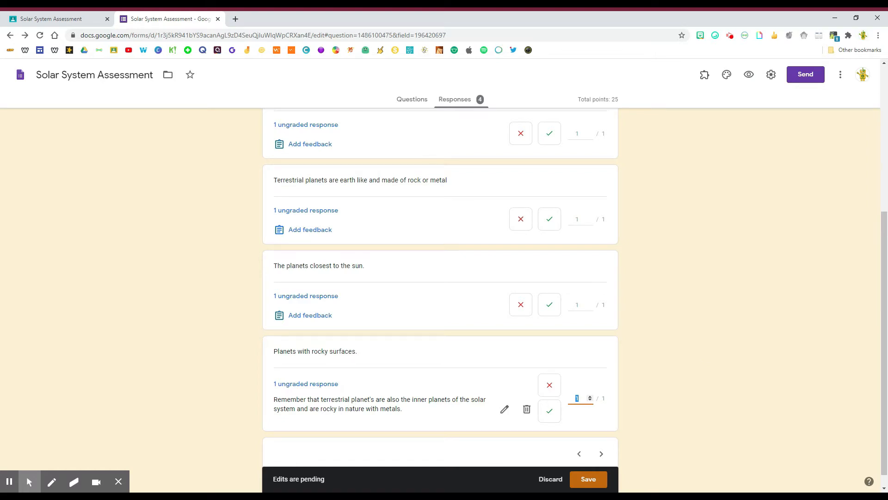
left_click(588, 479)
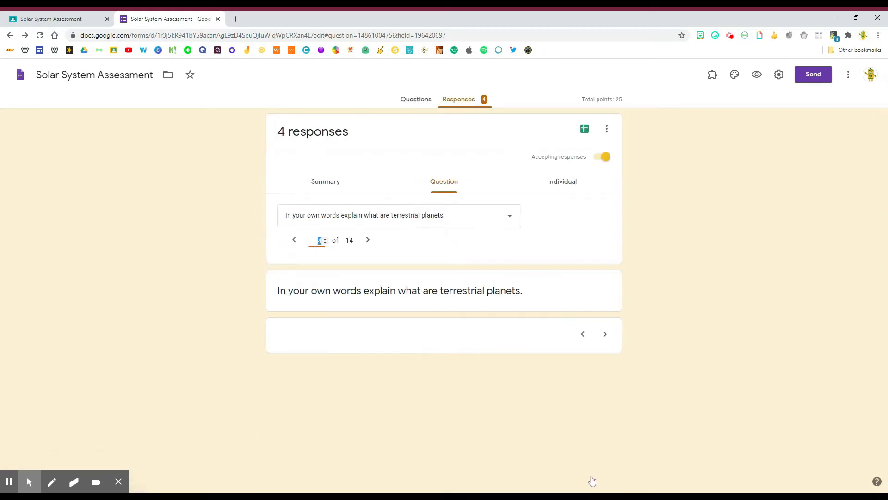
Advance through the automatically graded questions to question 7, on facts about Mercury, and examine its answers
scroll(561, 371, "down", 2)
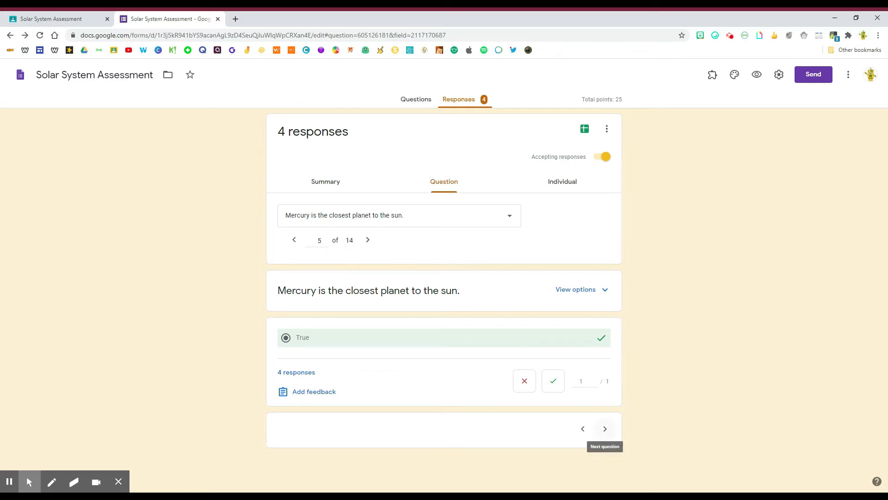
left_click(605, 428)
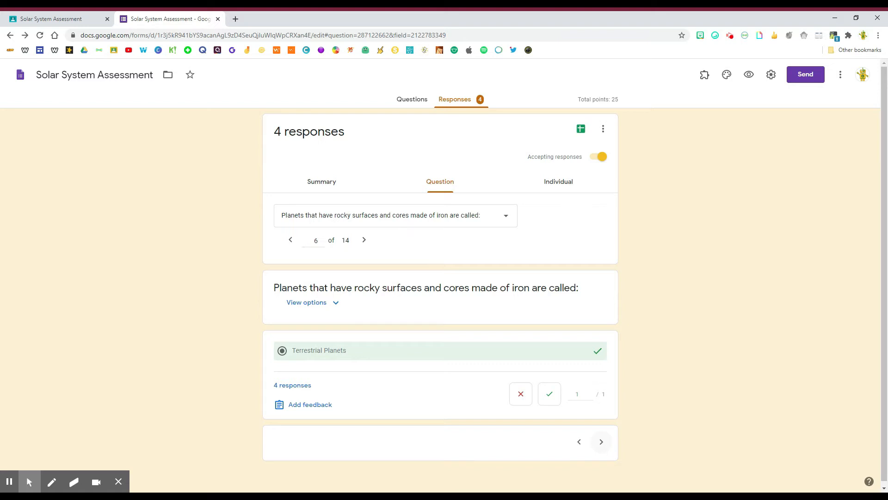
left_click(602, 442)
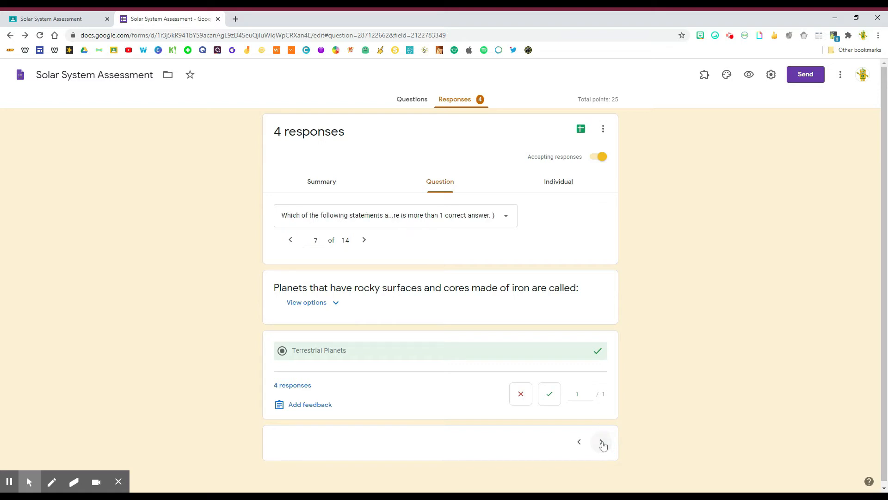
scroll(603, 445, "down", 2)
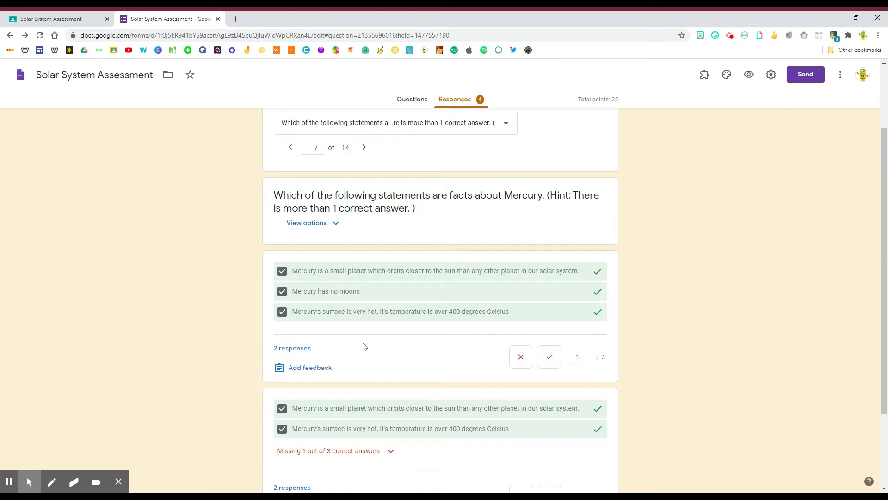
Award 2 of 3 points to the Mercury answer missing one correct fact, and save the grading
scroll(414, 347, "down", 2)
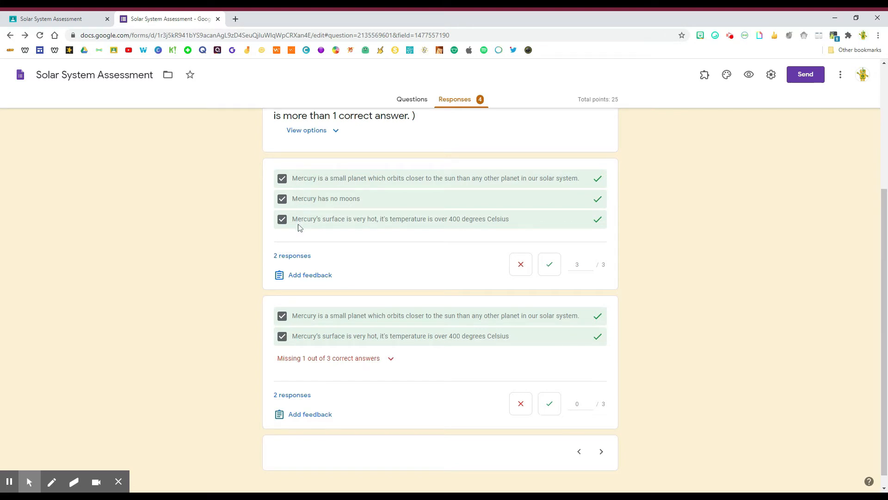
scroll(426, 354, "down", 1)
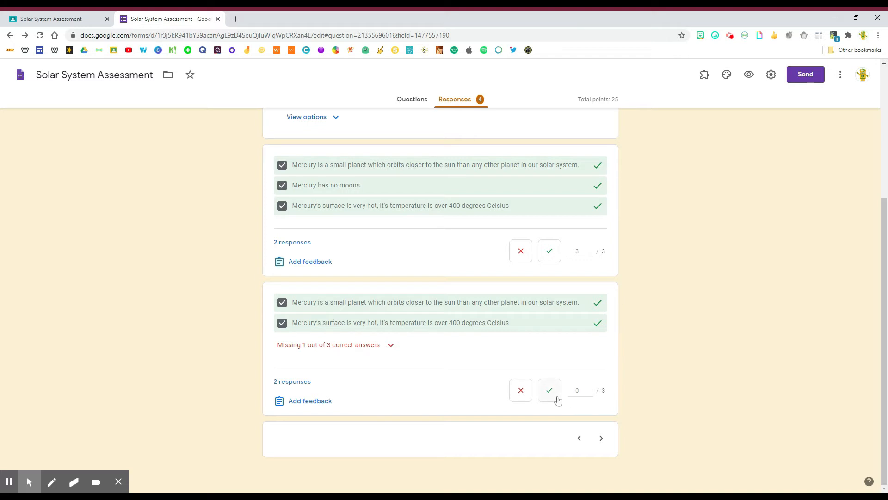
left_click(591, 389)
left_click(590, 389)
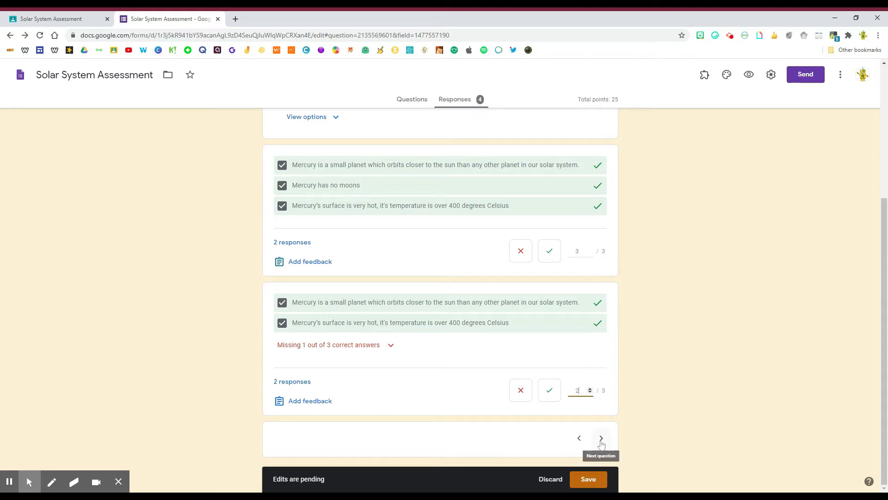
left_click(596, 482)
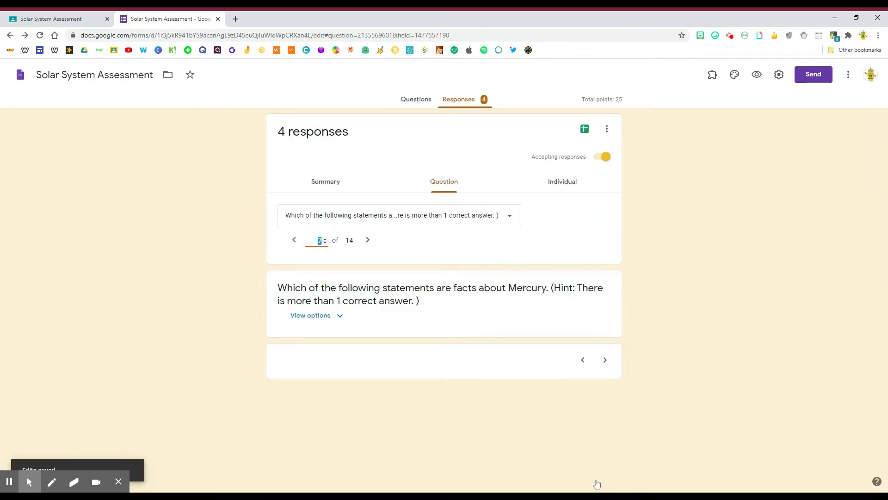
scroll(595, 467, "down", 4)
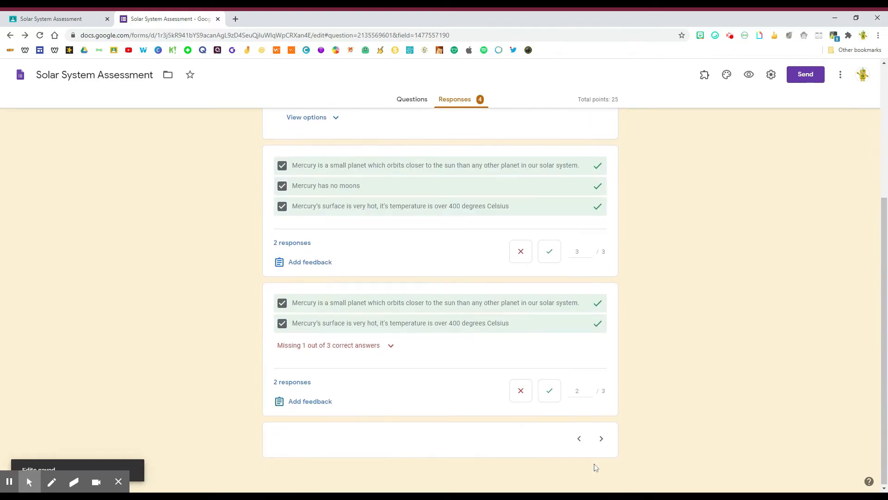
Advance to question 9, the solar system sketch upload, and view the second submission's "solar system" image before returning to the form responses
left_click(601, 439)
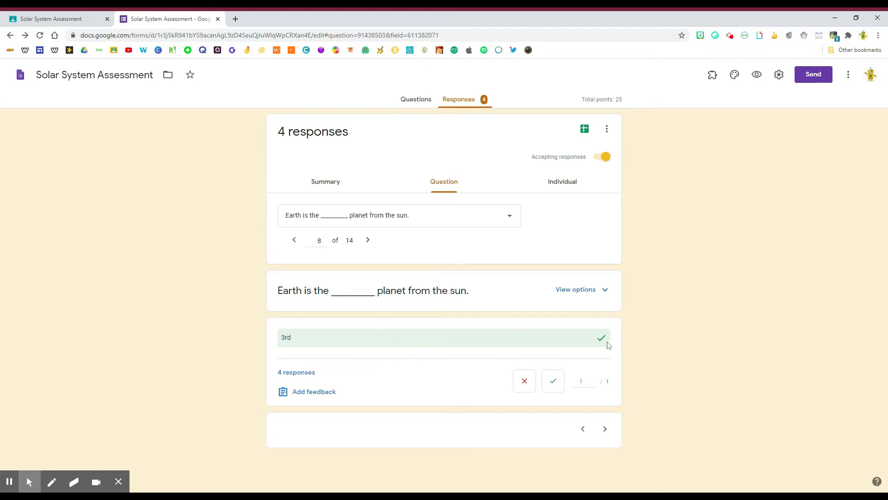
left_click(604, 429)
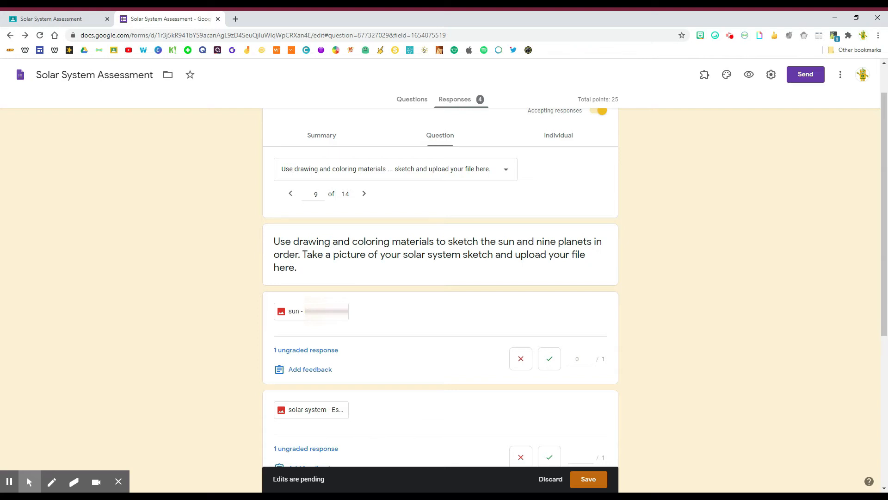
scroll(402, 385, "down", 4)
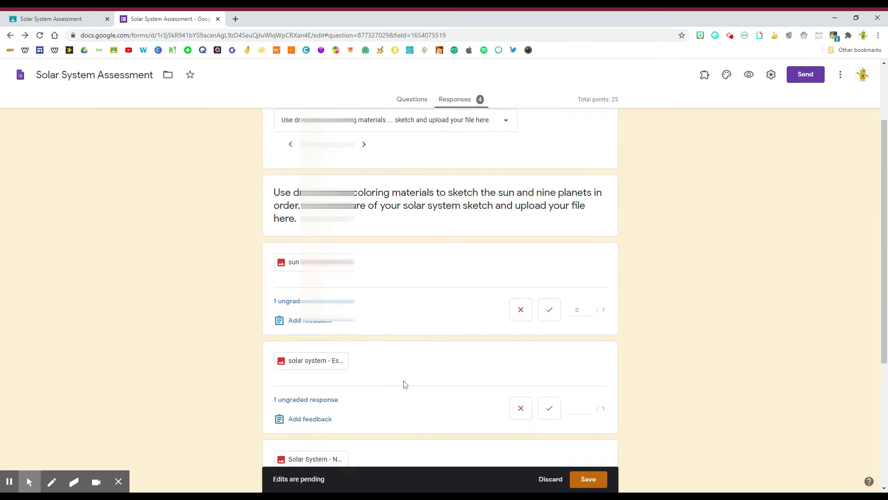
scroll(404, 383, "down", 2)
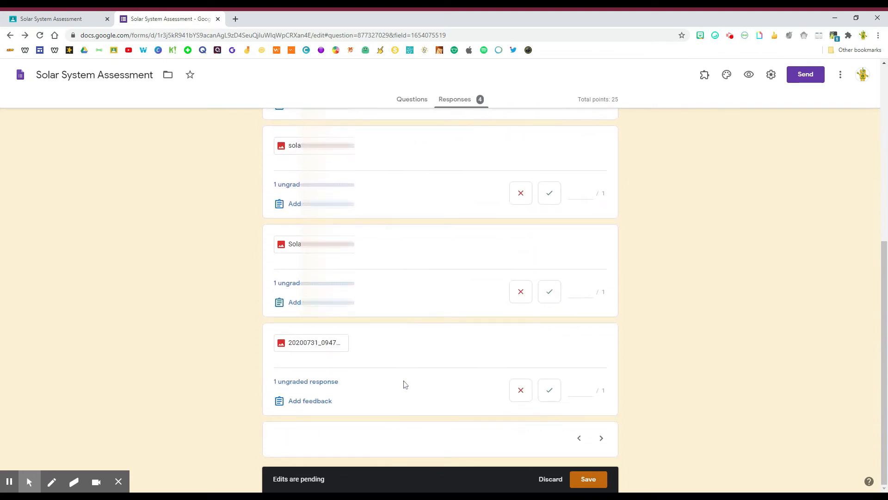
scroll(404, 384, "up", 7)
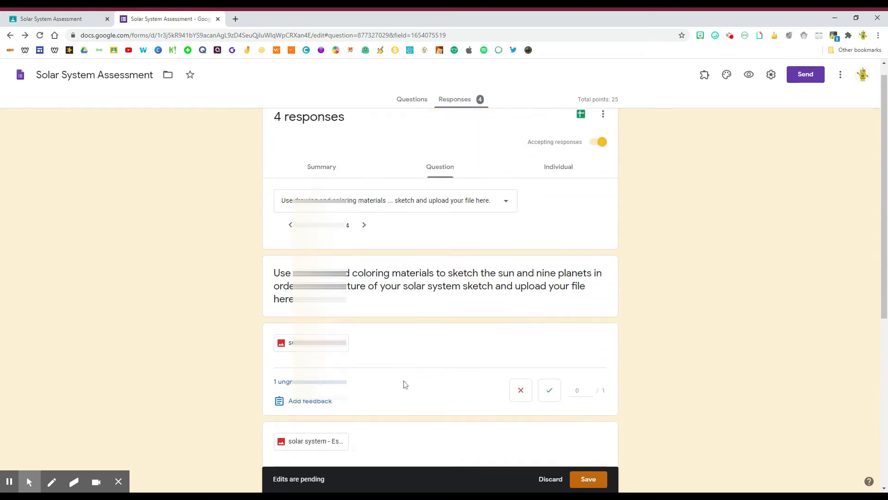
scroll(404, 384, "down", 2)
scroll(403, 384, "down", 1)
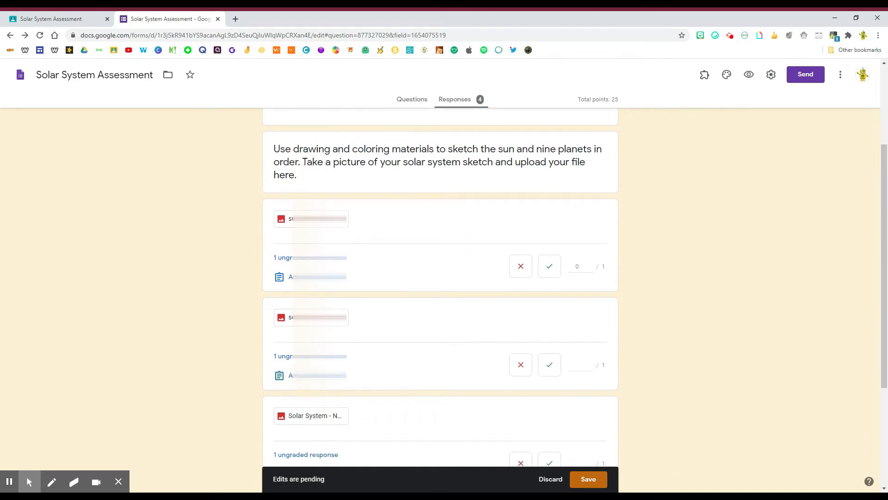
left_click(301, 319)
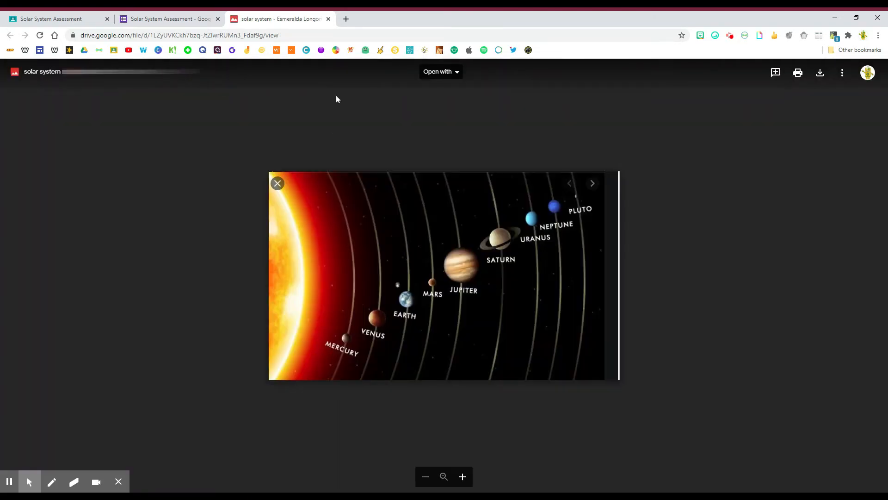
left_click(175, 19)
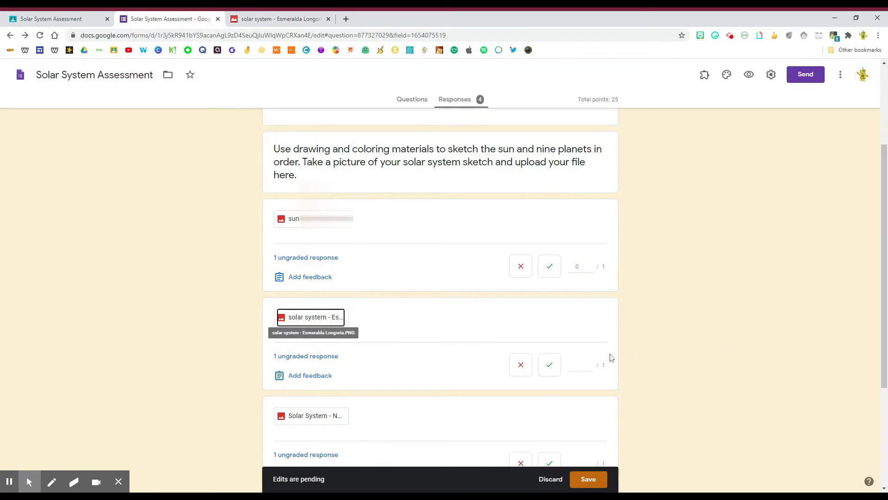
Mark the "sun" upload incorrect with 0 points and the other three sketch uploads correct for 1 point each, and save
left_click(557, 368)
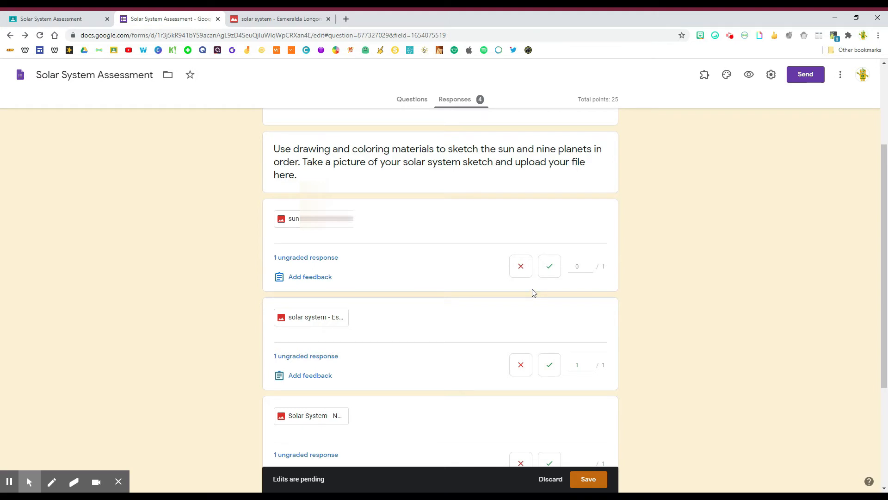
left_click(520, 266)
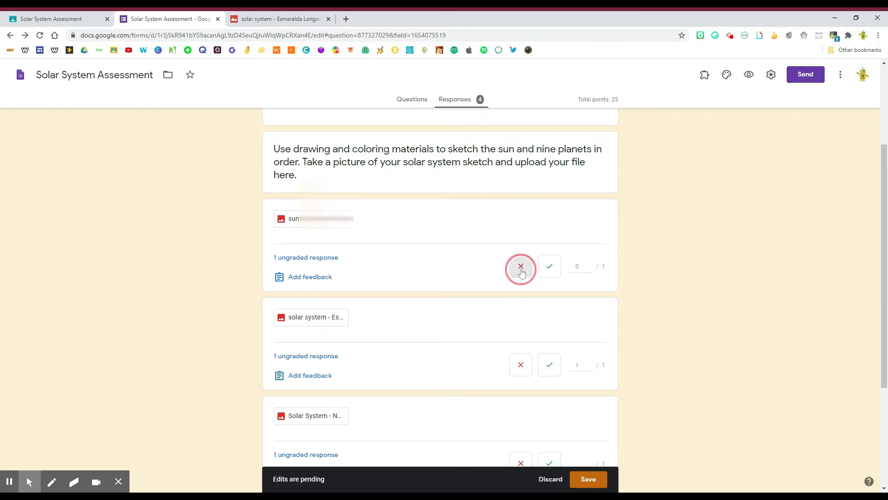
scroll(574, 329, "down", 3)
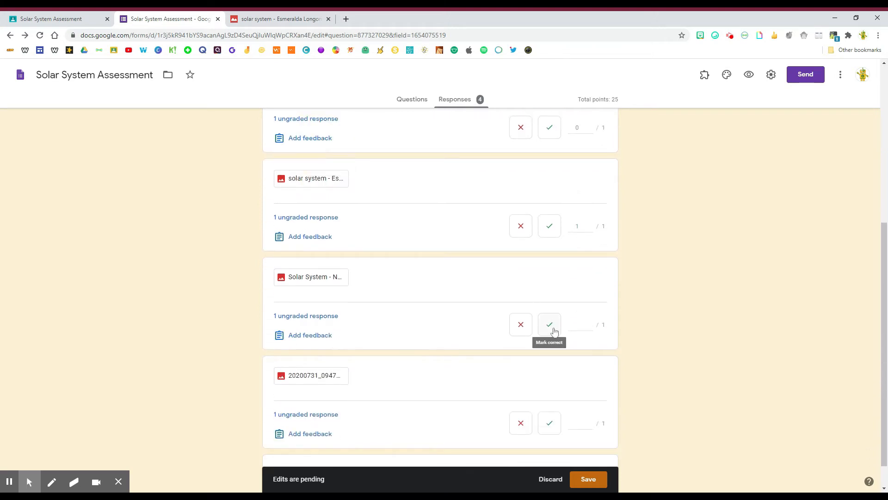
left_click(554, 331)
scroll(571, 370, "down", 1)
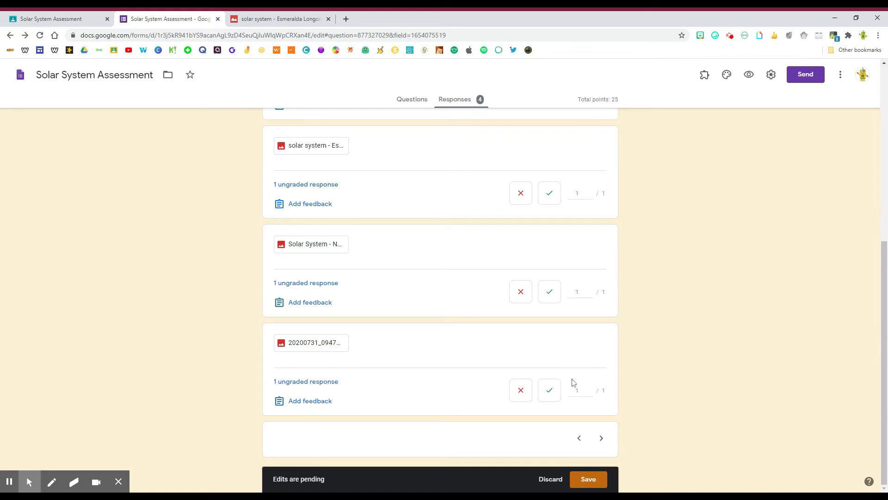
left_click(551, 394)
left_click(588, 479)
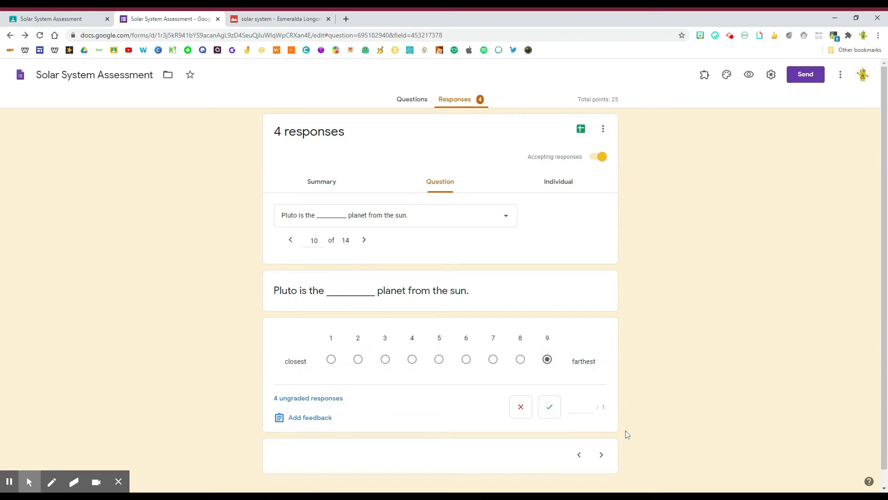
Mark the answer 9 to the question on Pluto's position from the sun correct for 1 point, and save
scroll(627, 434, "down", 1)
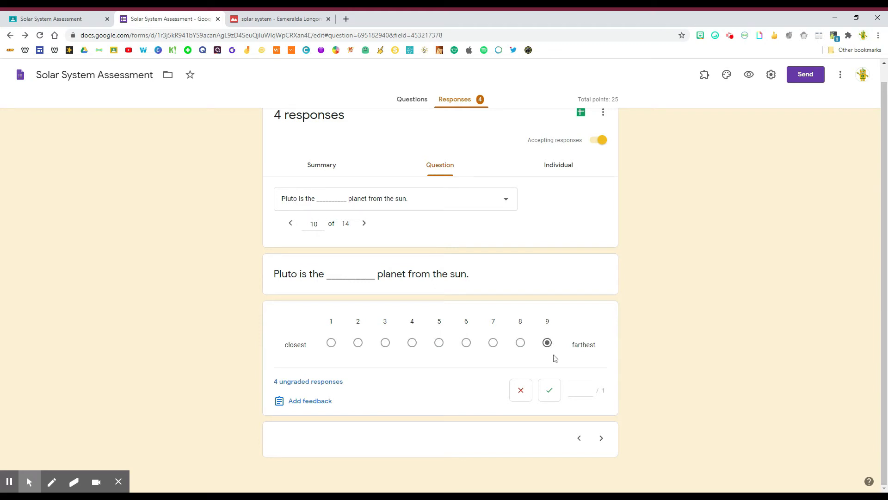
left_click(550, 396)
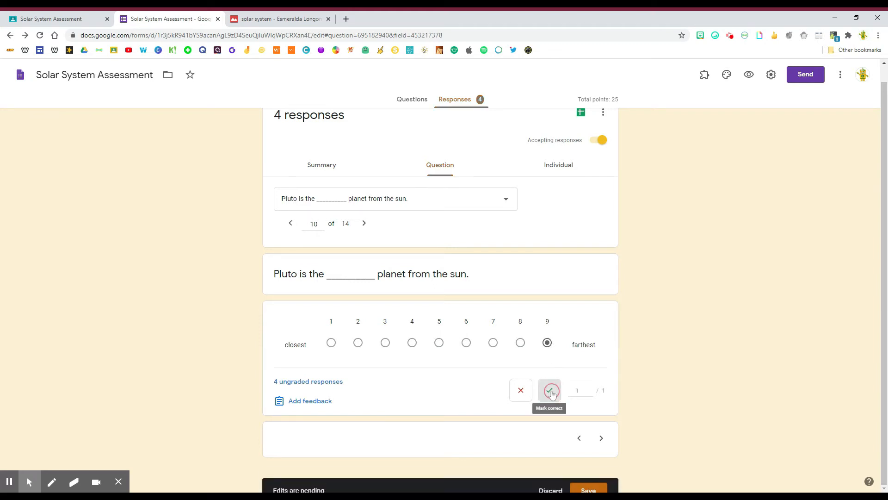
left_click(588, 479)
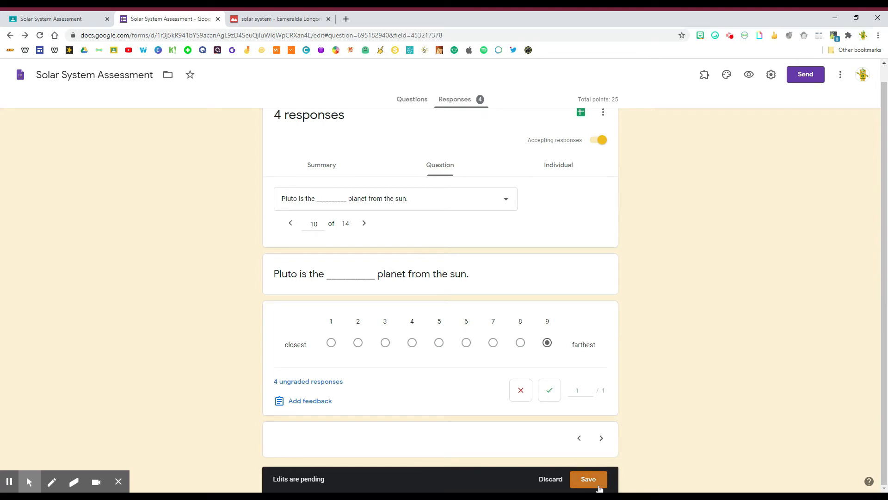
Review the automatically graded grid on the order of the planets and advance to the planet characteristics question
scroll(341, 333, "down", 4)
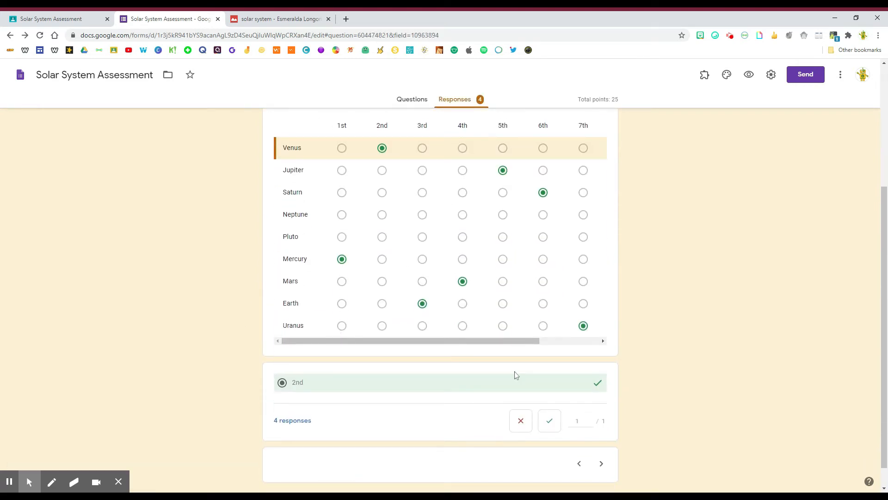
scroll(514, 374, "down", 1)
left_click(601, 446)
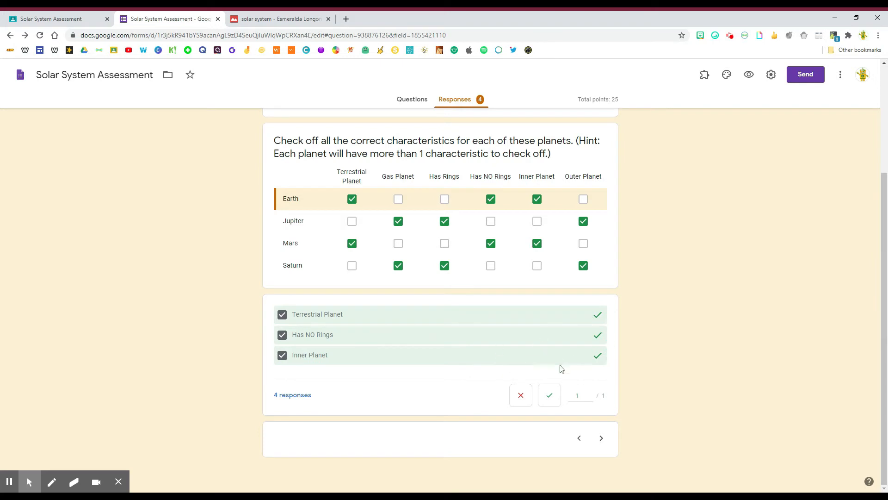
Go to question 13 on Earth day, mark the answer 04/22/2020 correct for 1 point, and save
left_click(601, 439)
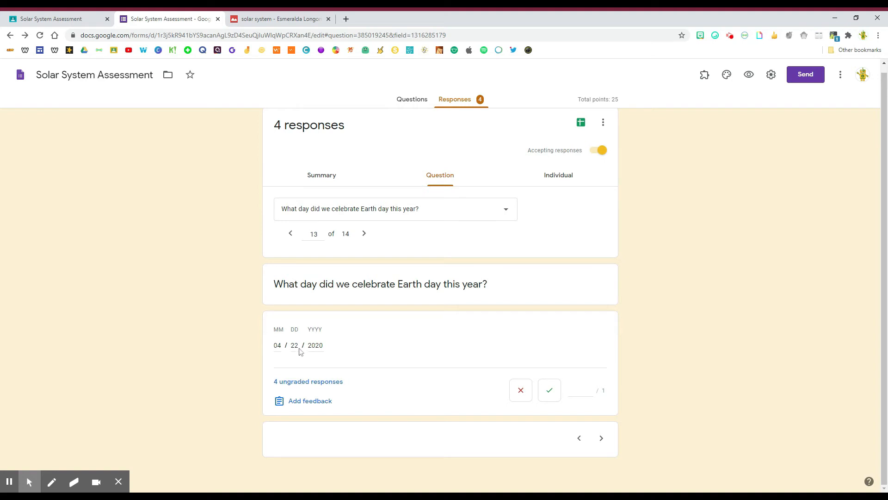
left_click(555, 396)
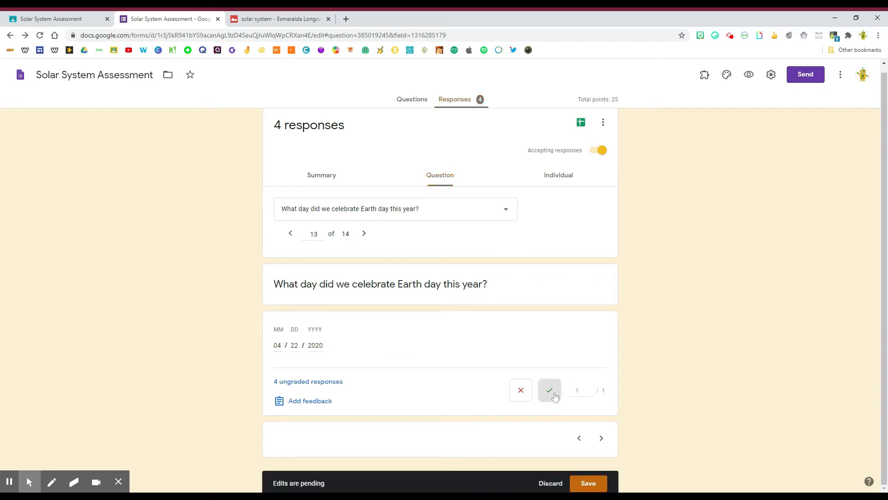
left_click(588, 479)
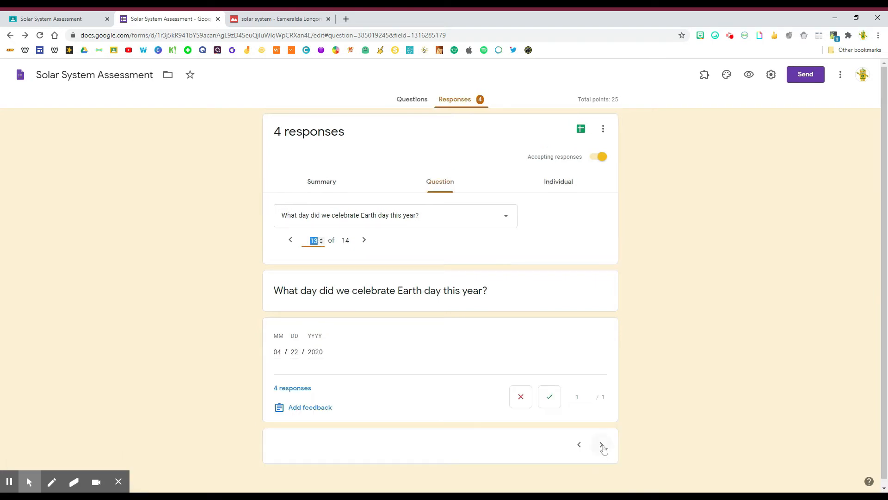
On question 14 about sunset time, mark 08:17 PM and 08:15 PM correct for 1 point, mark 07:18 PM incorrect with 0, and save
left_click(602, 444)
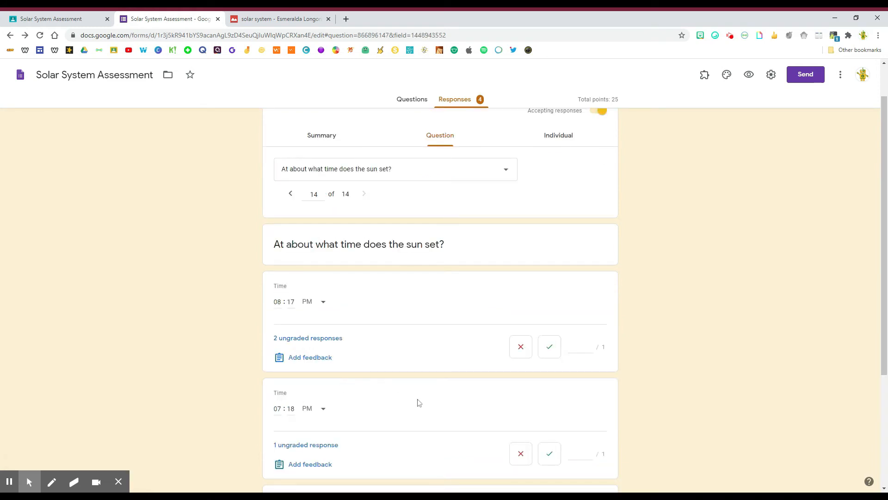
scroll(418, 402, "down", 3)
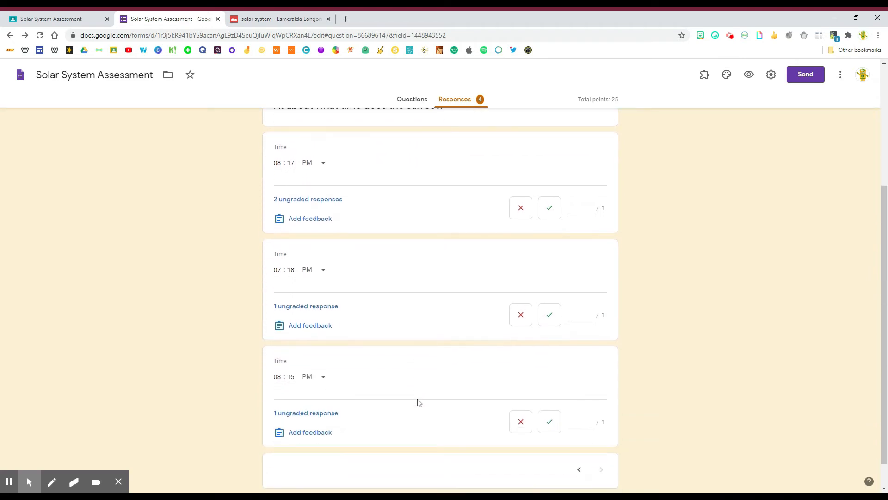
scroll(419, 402, "down", 1)
scroll(418, 403, "up", 1)
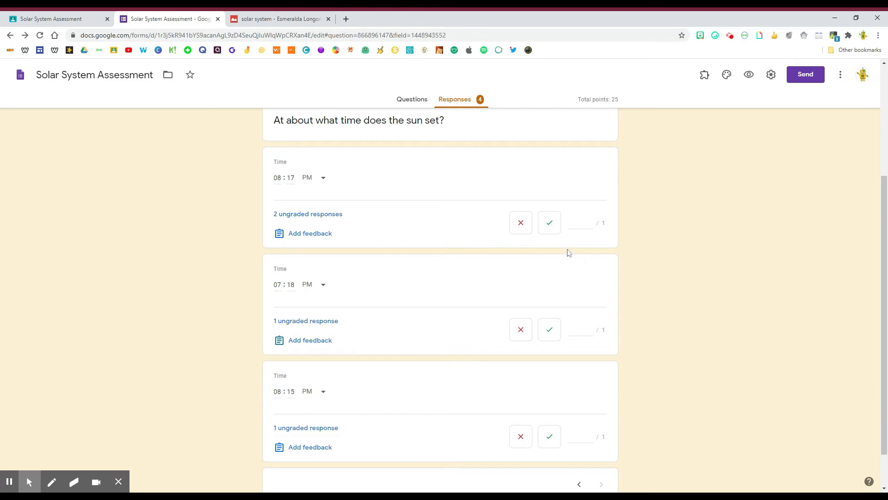
left_click(549, 228)
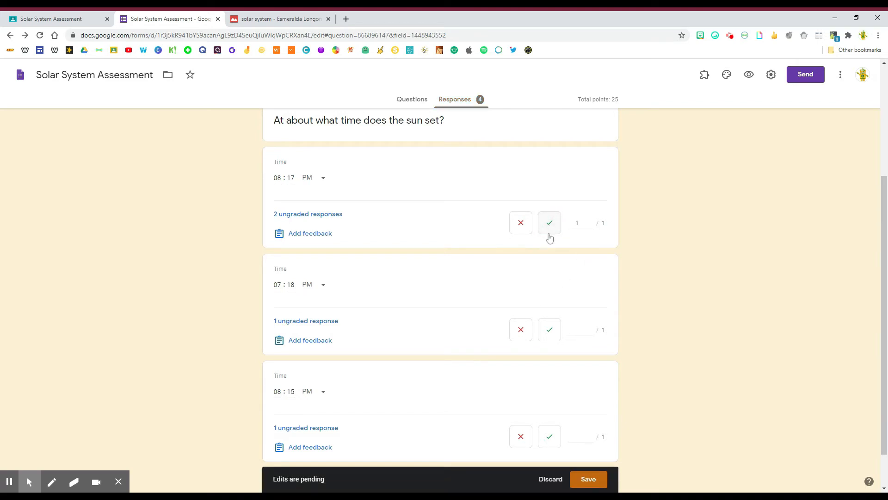
left_click(521, 333)
scroll(521, 355, "down", 1)
left_click(549, 390)
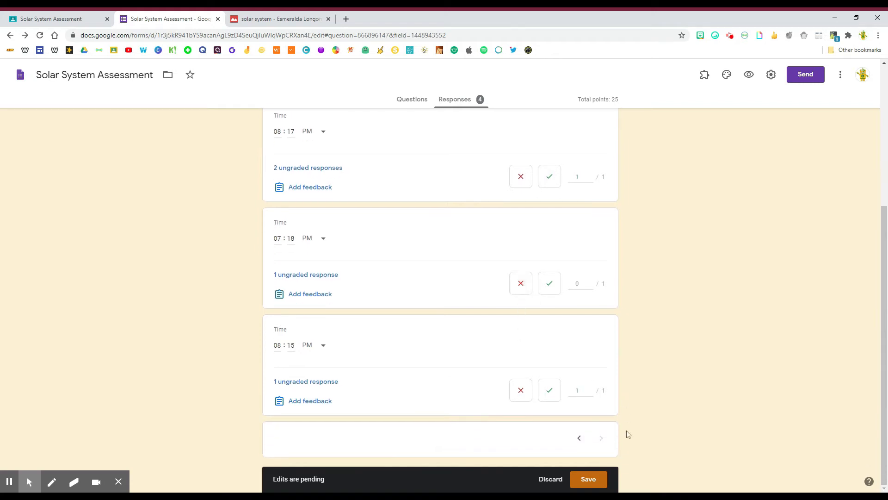
left_click(588, 479)
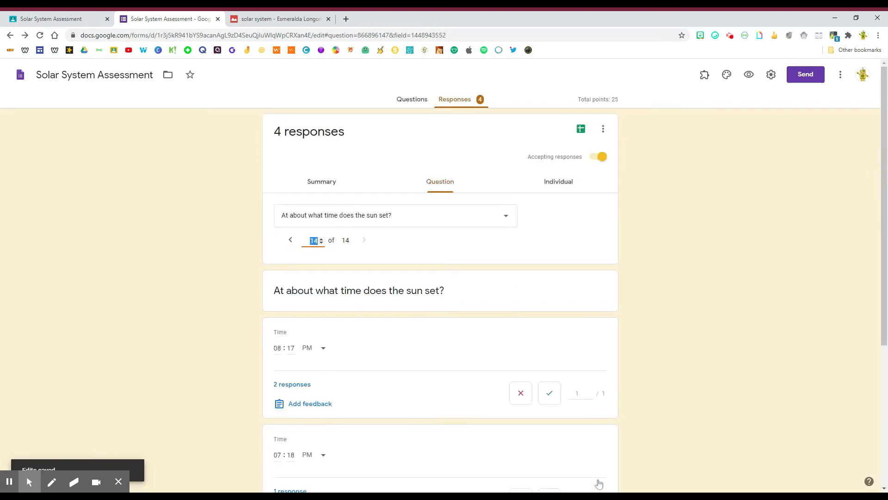
Check the saved sunset question grades and switch to the individual responses view
scroll(589, 449, "down", 4)
scroll(589, 449, "down", 1)
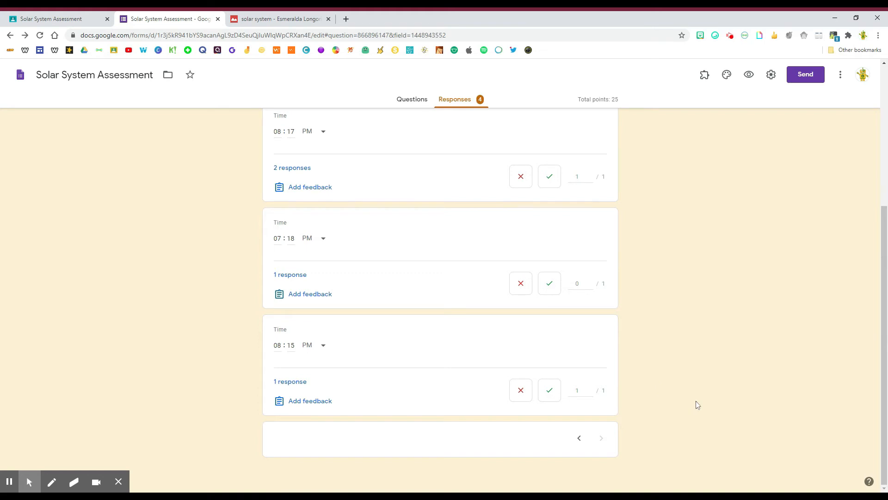
scroll(646, 380, "up", 5)
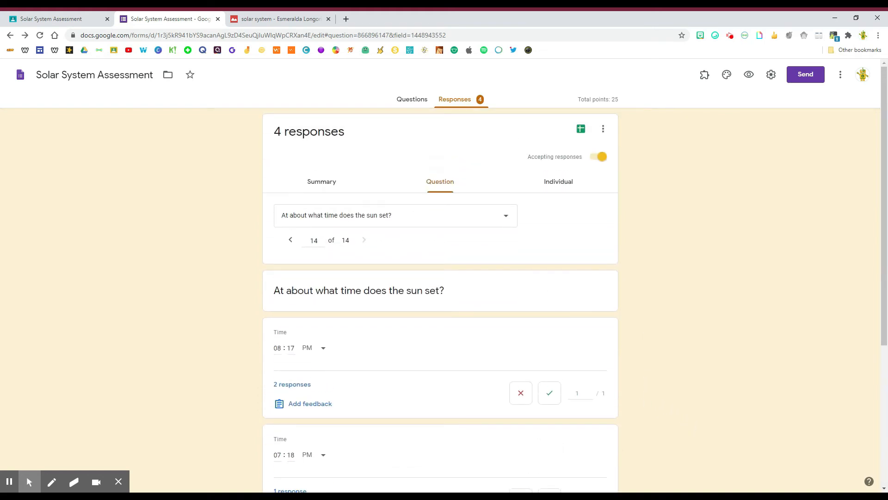
left_click(556, 189)
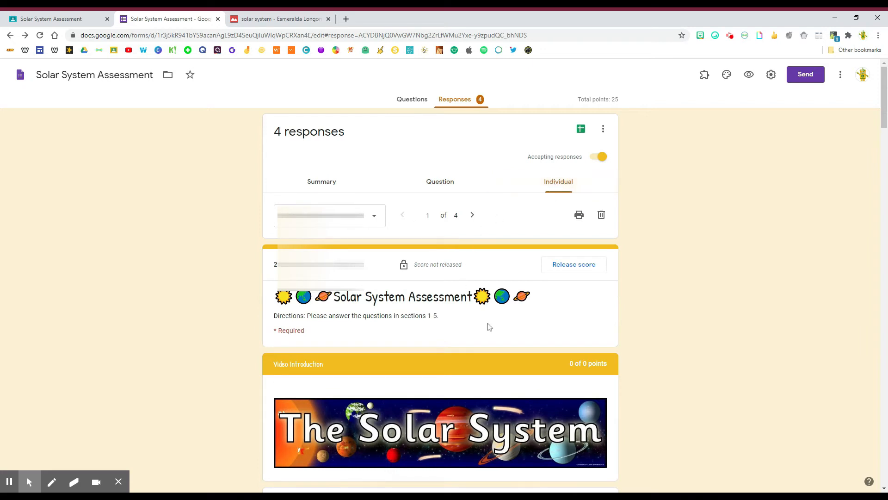
Select the first respondent's individual response and award 1 point for the answer "moon" on the natural satellite question
left_click(377, 219)
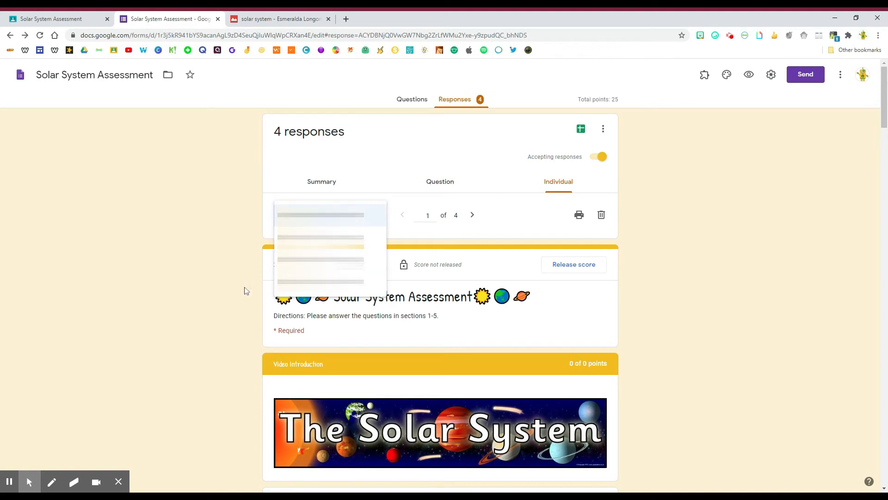
left_click(323, 215)
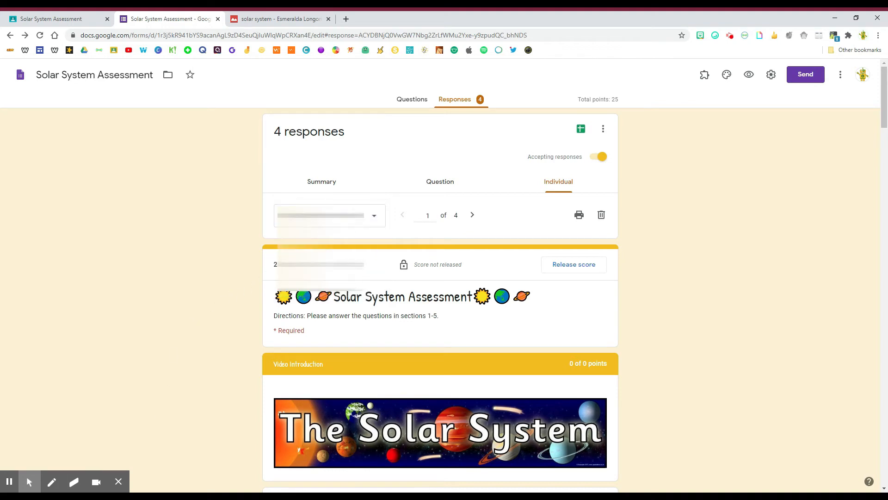
scroll(385, 329, "down", 4)
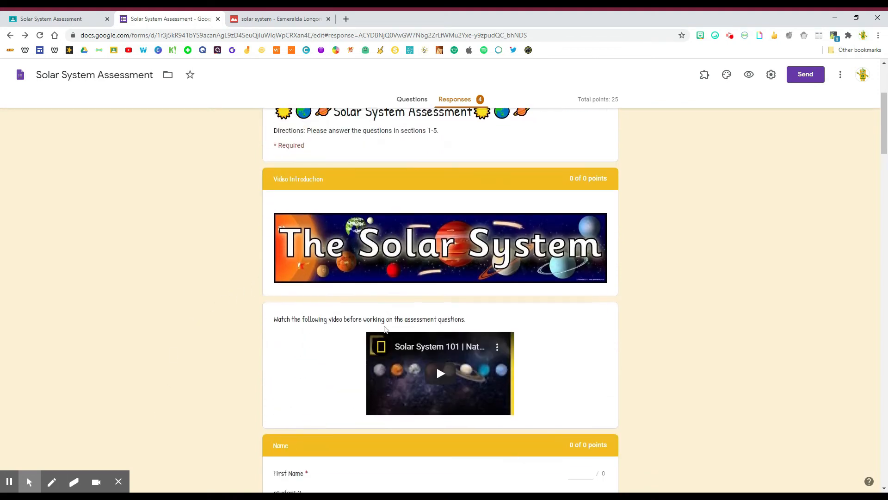
scroll(384, 328, "down", 3)
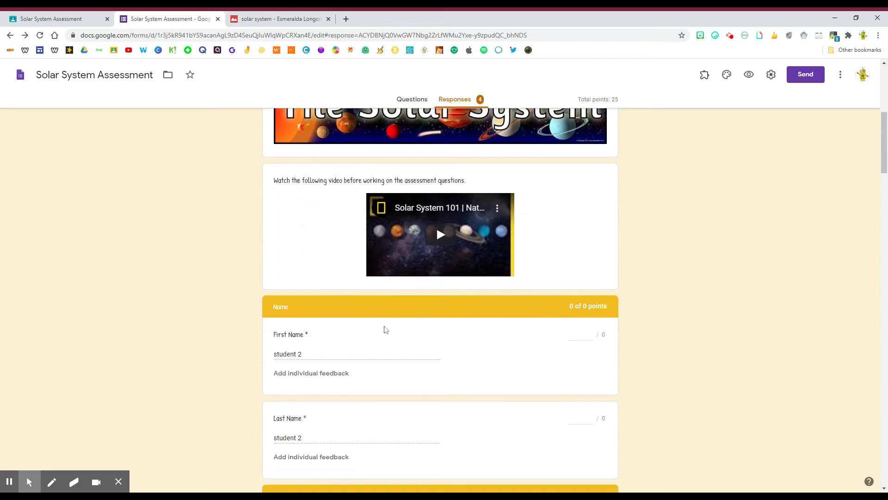
scroll(384, 329, "down", 1)
scroll(432, 304, "up", 2)
scroll(432, 305, "down", 2)
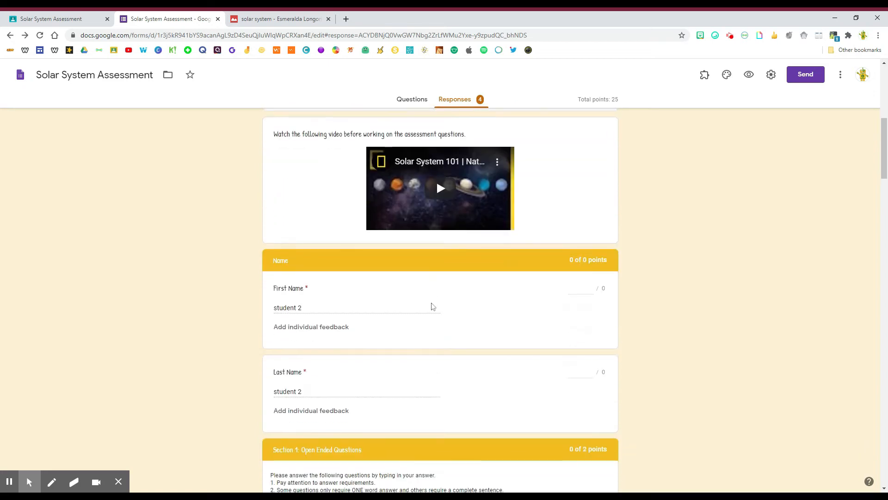
scroll(432, 306, "down", 3)
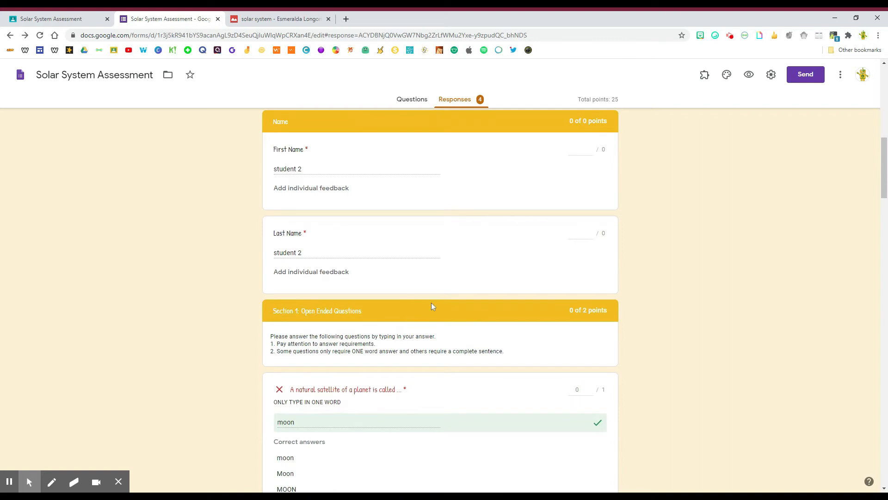
scroll(432, 305, "down", 1)
scroll(432, 305, "down", 1)
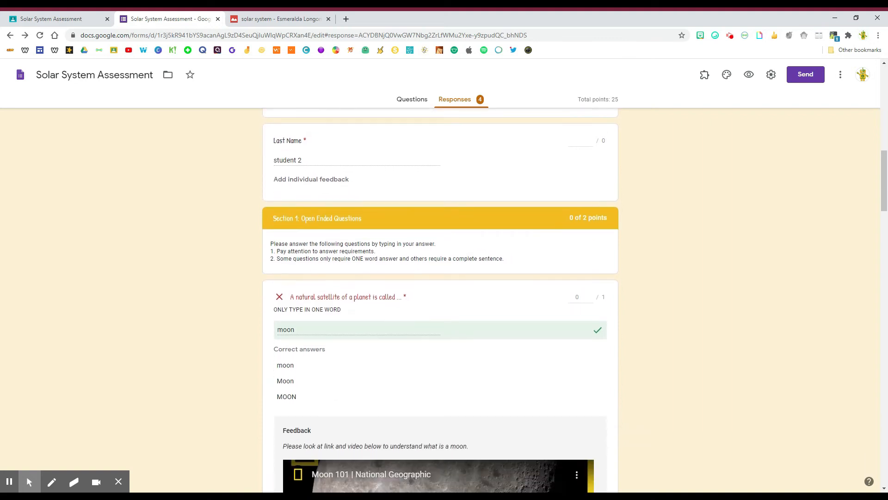
scroll(194, 403, "down", 1)
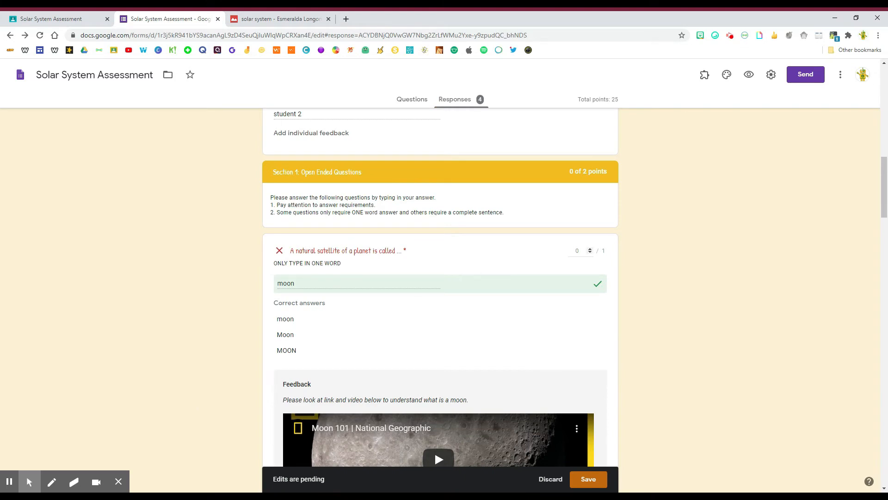
left_click(590, 250)
Score the terrestrial planets answer 1, with feedback "Remember that terrestrial planet's are also the inner planets of the solar system and are rocky in nature with metals."
scroll(522, 334, "down", 6)
scroll(524, 337, "down", 1)
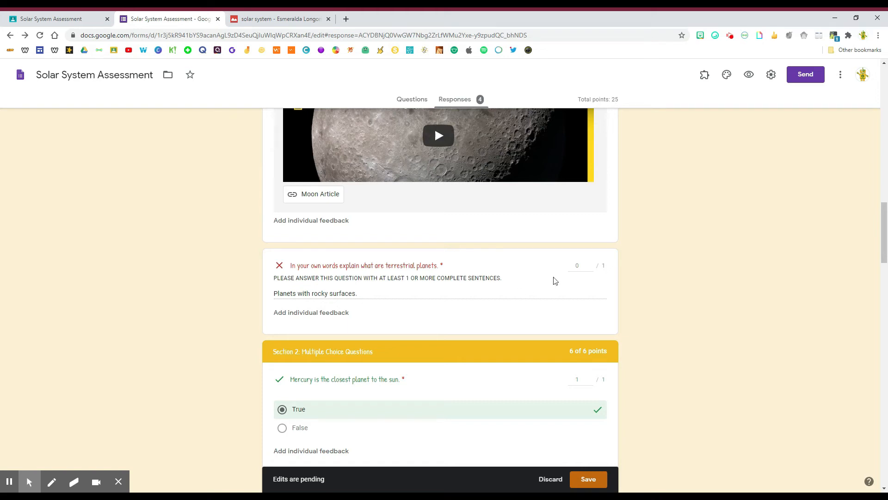
left_click(590, 265)
left_click(318, 317)
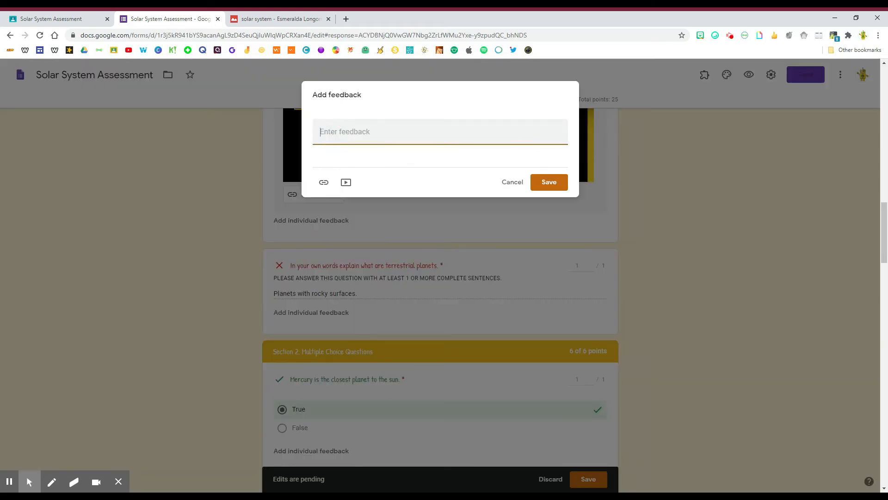
type("Remember that terrestrial planet's are also the inner planets of the solar system and are rocky in nature with metals.")
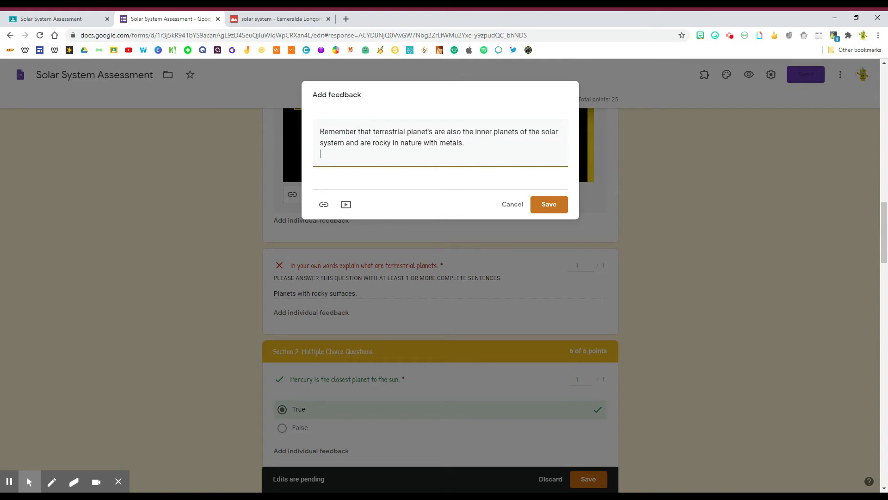
left_click(549, 205)
Review the multiple choice answers in Section 2, view the image uploaded for the Section 3 sketch question, and return to the form
scroll(416, 208, "down", 3)
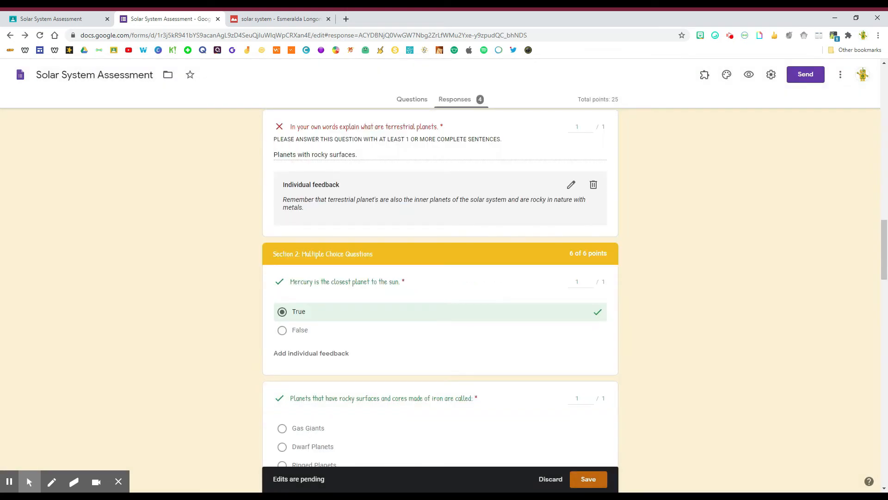
scroll(305, 202, "down", 2)
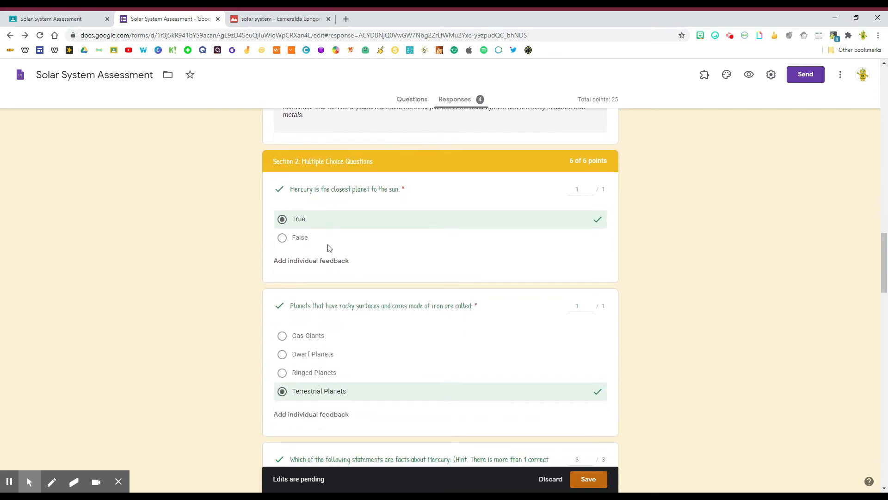
scroll(345, 243, "down", 3)
scroll(345, 237, "down", 4)
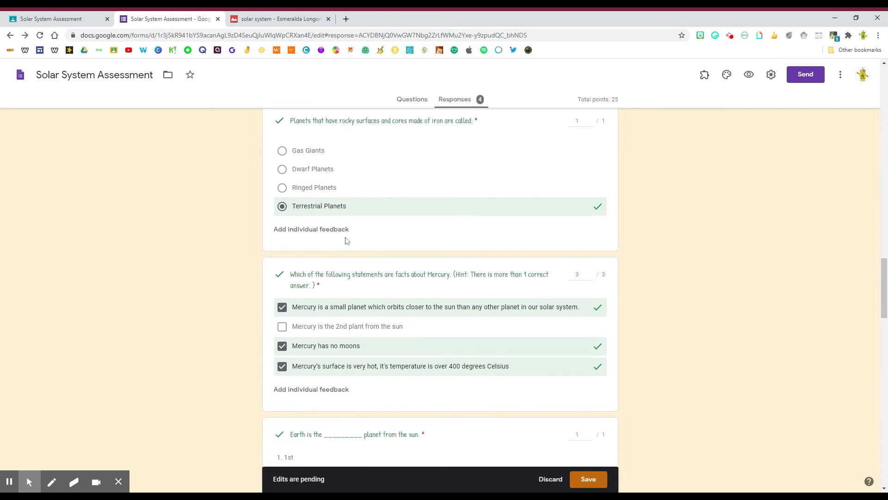
scroll(347, 240, "down", 2)
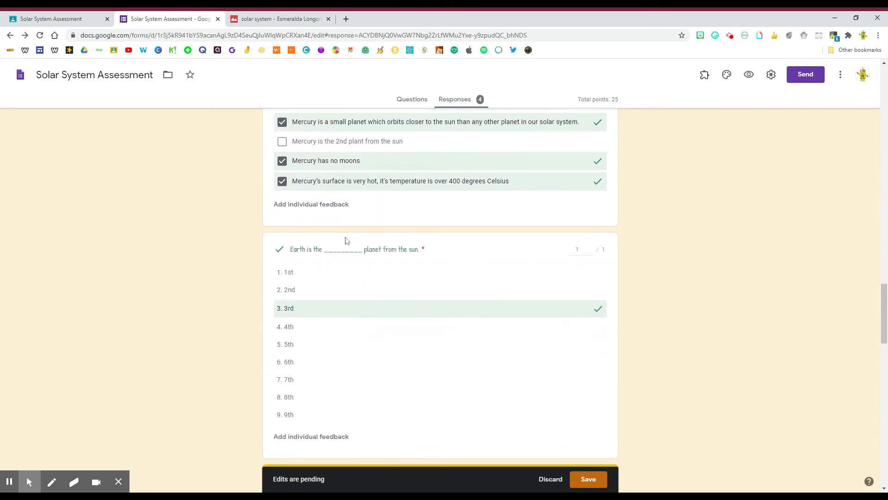
scroll(347, 241, "down", 3)
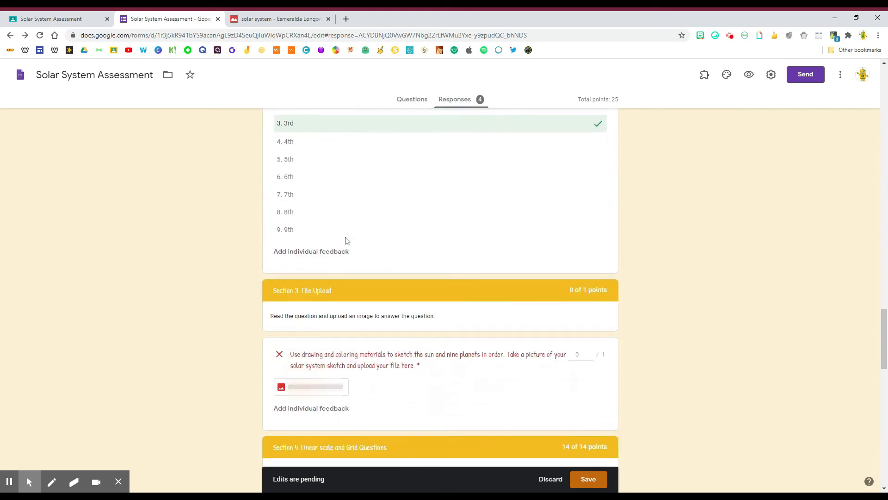
scroll(347, 241, "down", 2)
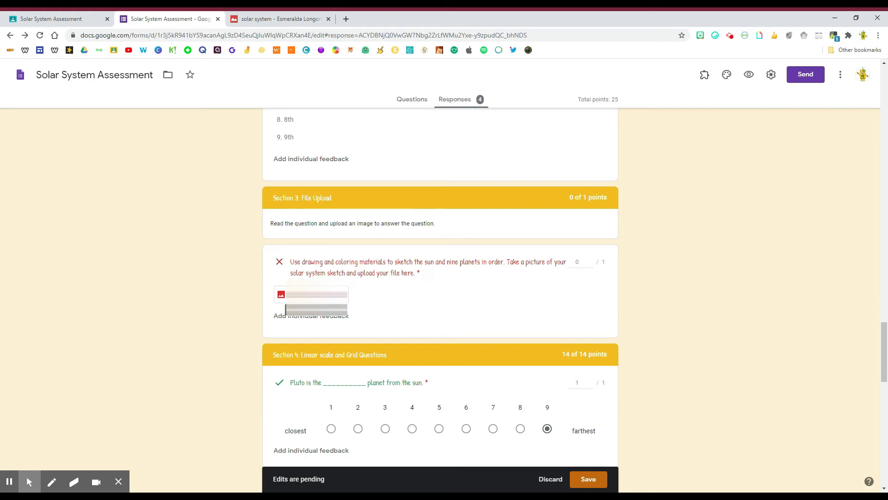
left_click(313, 295)
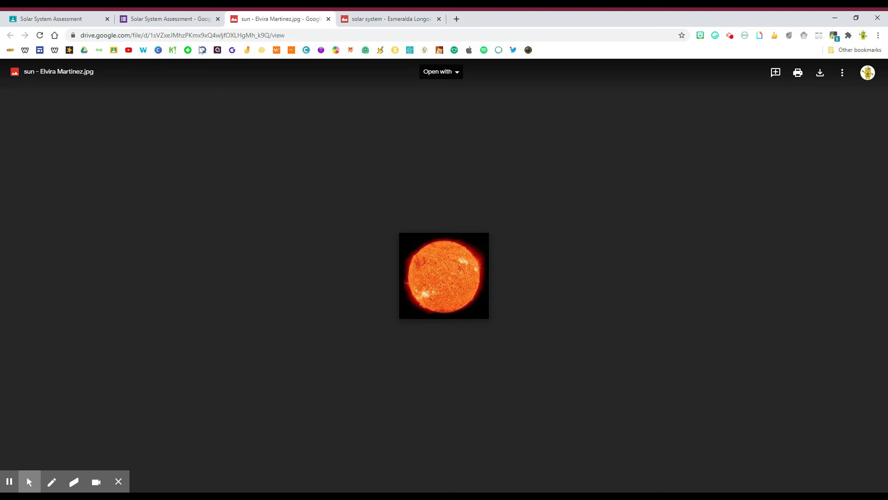
left_click(173, 21)
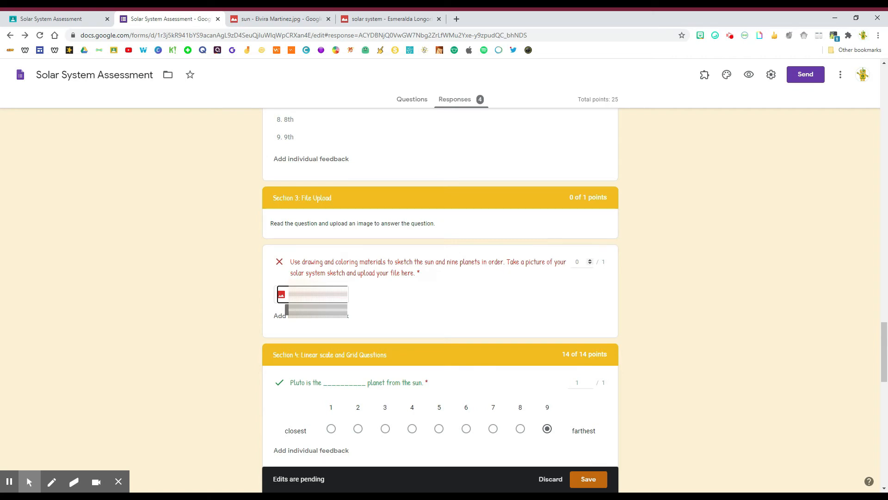
Add the individual feedback "Missing the nine planets in your sketch." to the sketch upload answer and save it
scroll(536, 294, "down", 2)
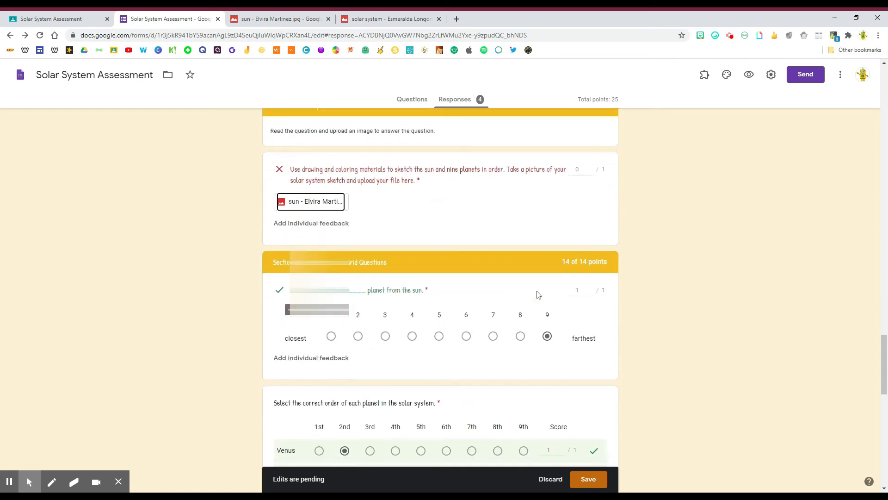
left_click(280, 223)
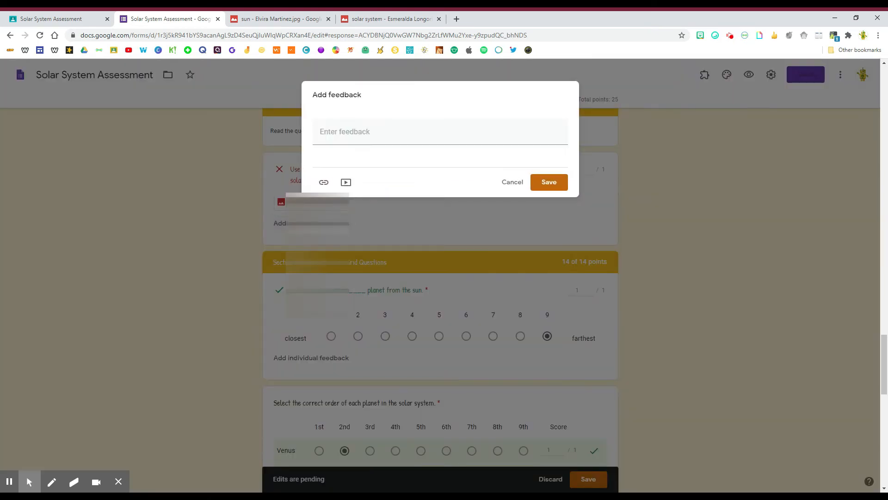
left_click(342, 134)
type("Missing the nine planets in your sketch.")
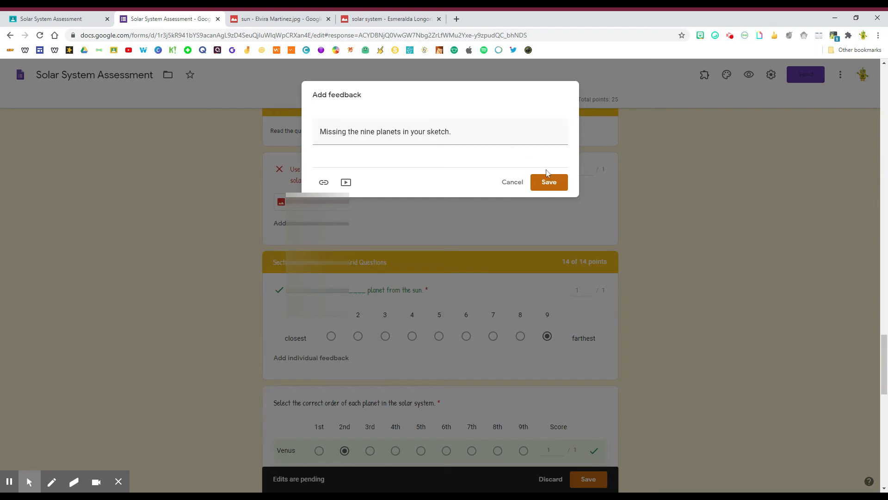
left_click(548, 183)
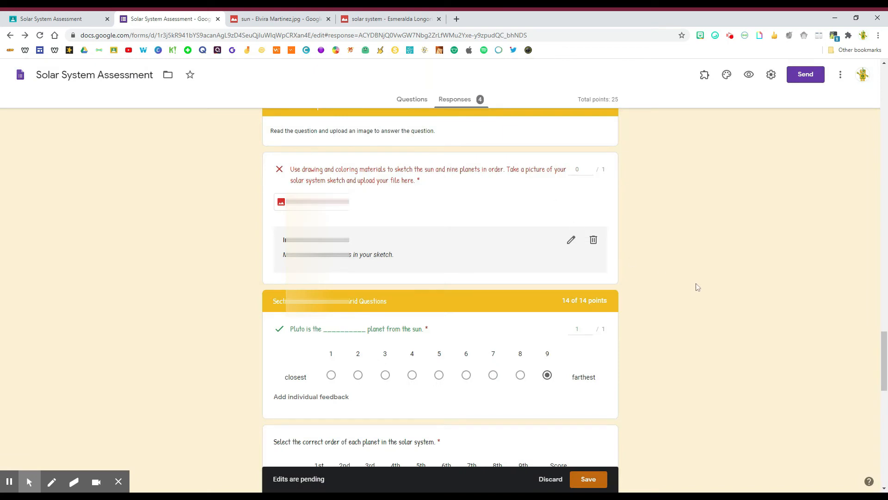
Review the planet order, characteristics, and date and time answers, and save the pending grading edits for this response
scroll(695, 335, "down", 1)
scroll(521, 309, "down", 6)
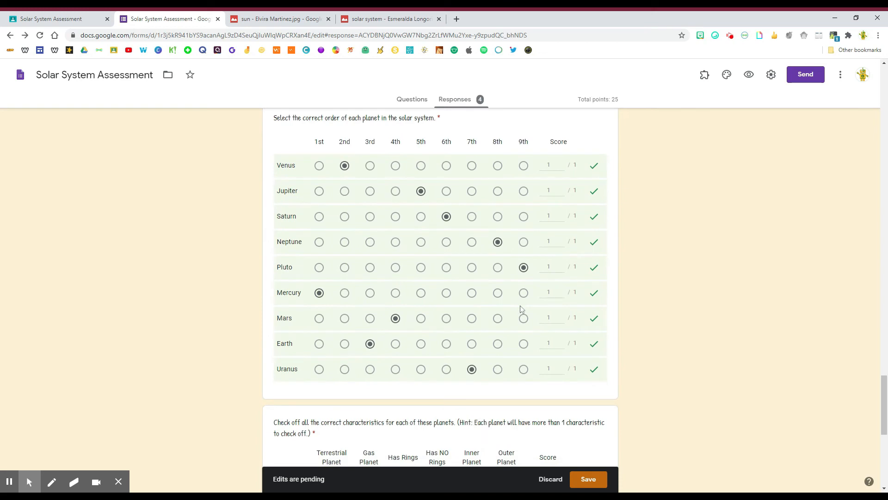
scroll(521, 309, "down", 4)
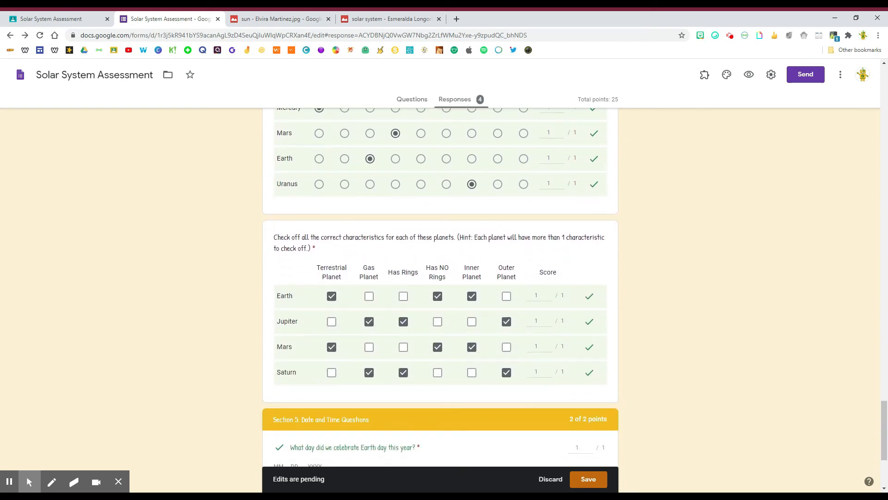
scroll(522, 309, "down", 2)
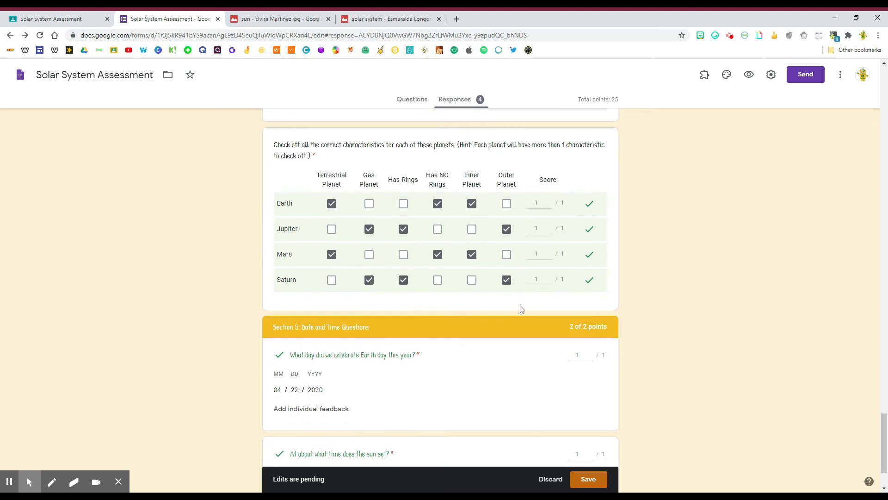
scroll(521, 309, "down", 2)
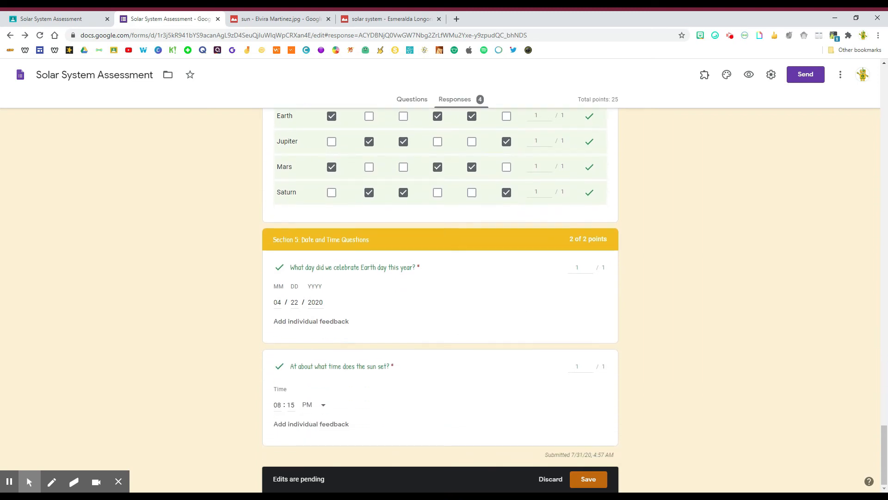
left_click(589, 481)
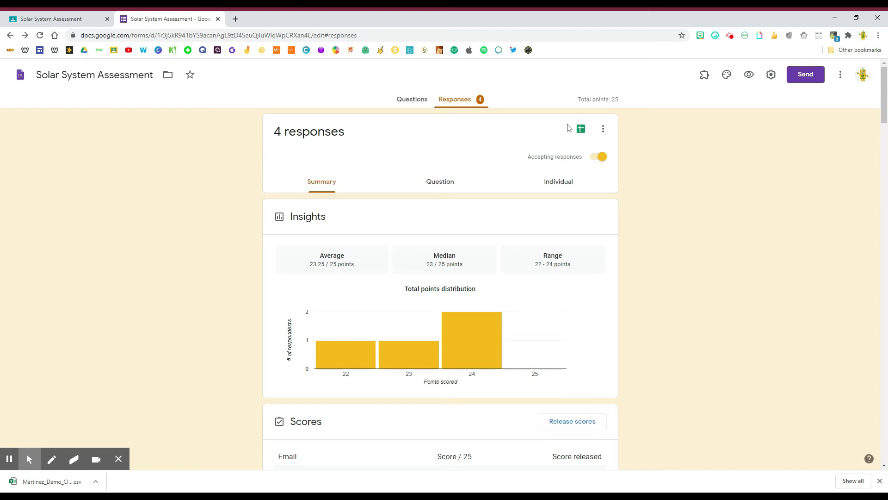
Create a new linked spreadsheet for the Solar System Assessment responses and look across its answer columns
left_click(580, 130)
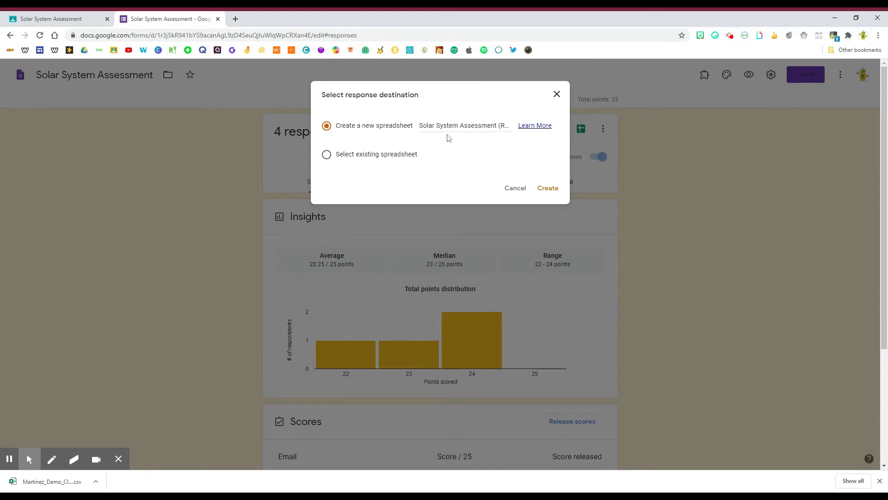
left_click(547, 188)
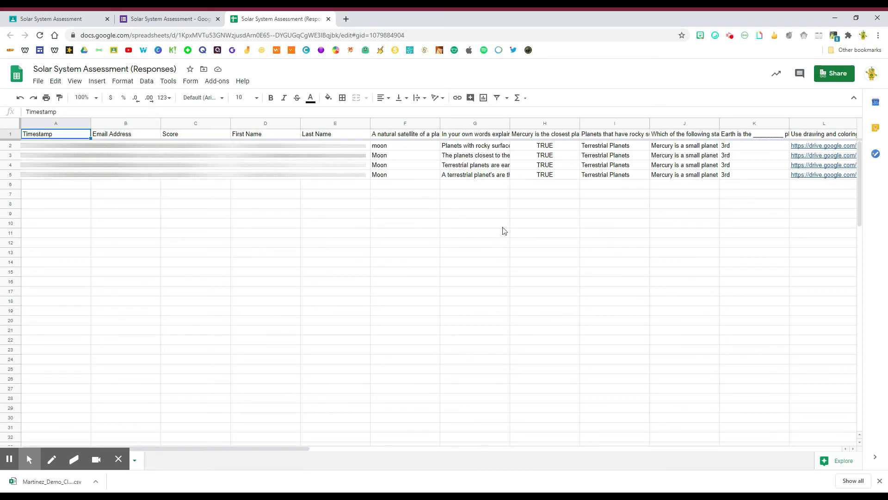
left_click_drag(206, 450, 377, 473)
left_click_drag(450, 484, 583, 484)
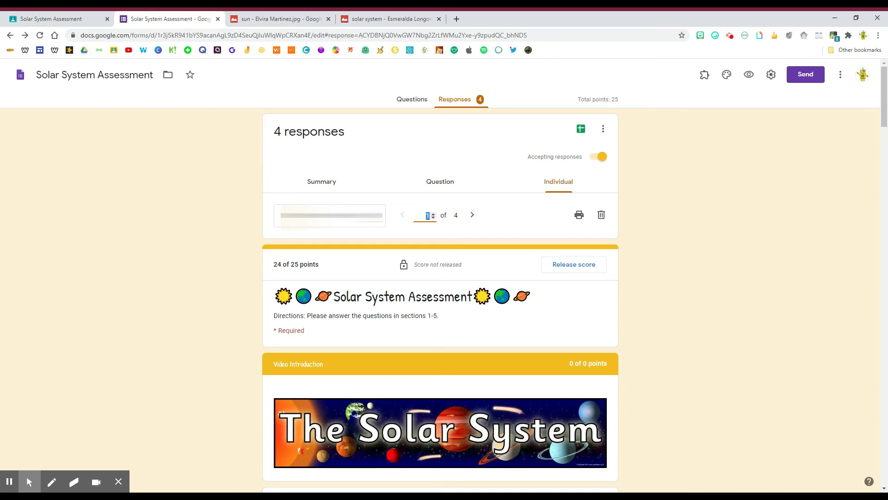
Examine the score insights and the respondents' score list in the summary of all responses
left_click(322, 183)
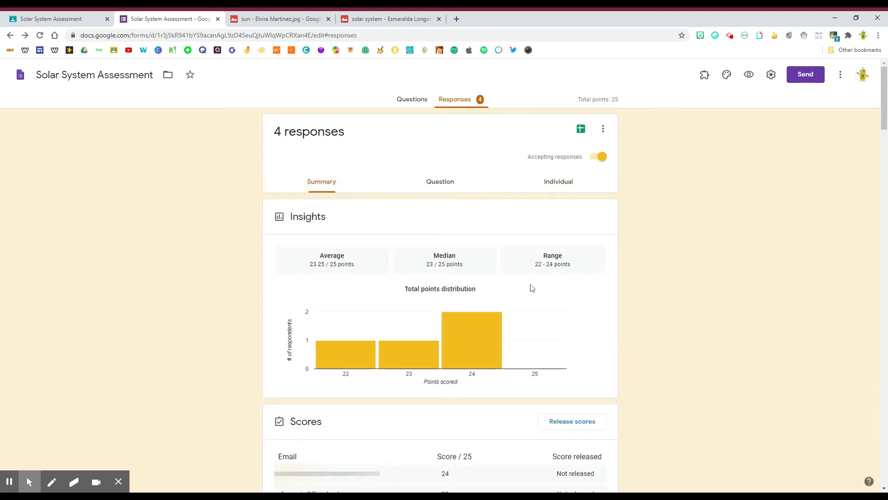
scroll(520, 295, "down", 1)
scroll(520, 296, "down", 1)
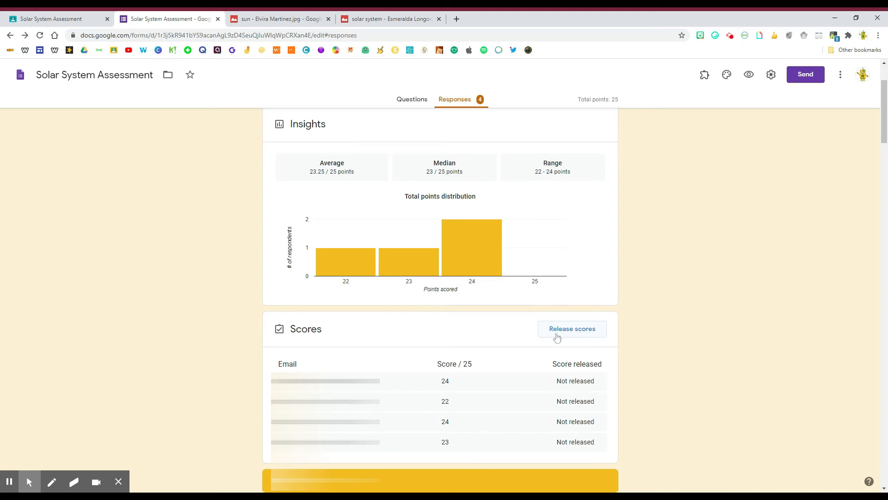
scroll(705, 408, "up", 2)
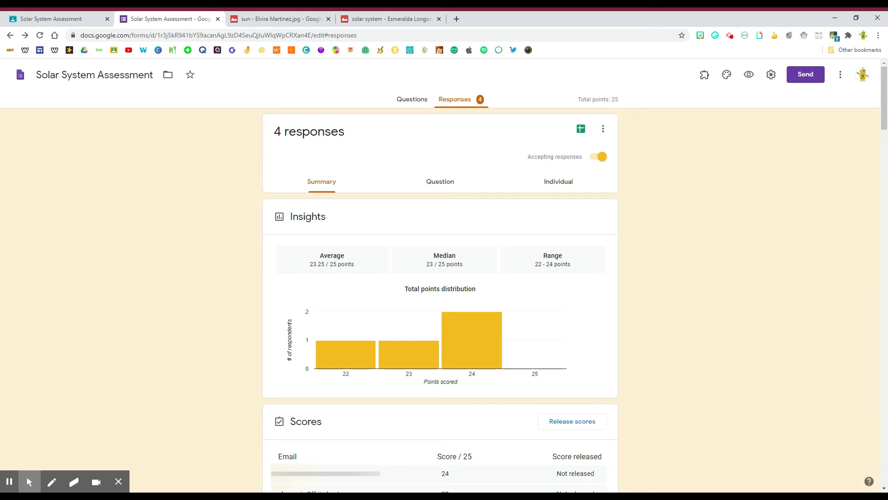
Release the scores by email to all respondents with the message "Congrats well done!" followed by three clapping-hands emojis
left_click(561, 425)
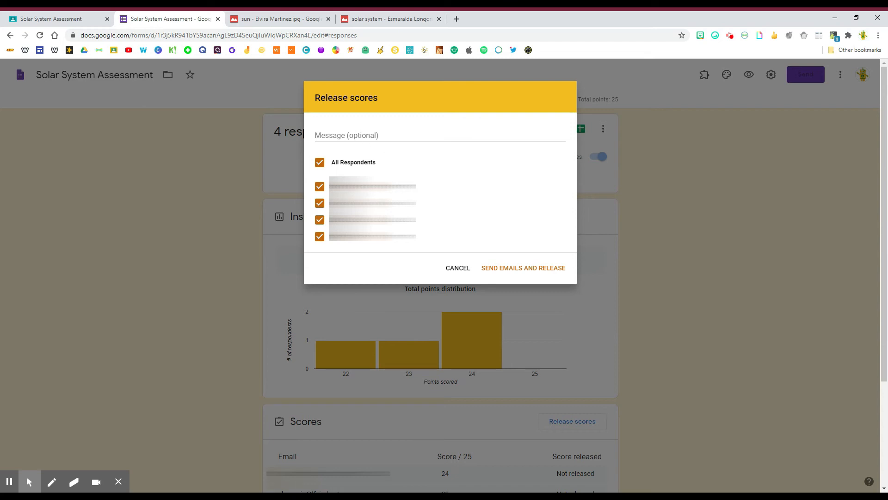
left_click(397, 135)
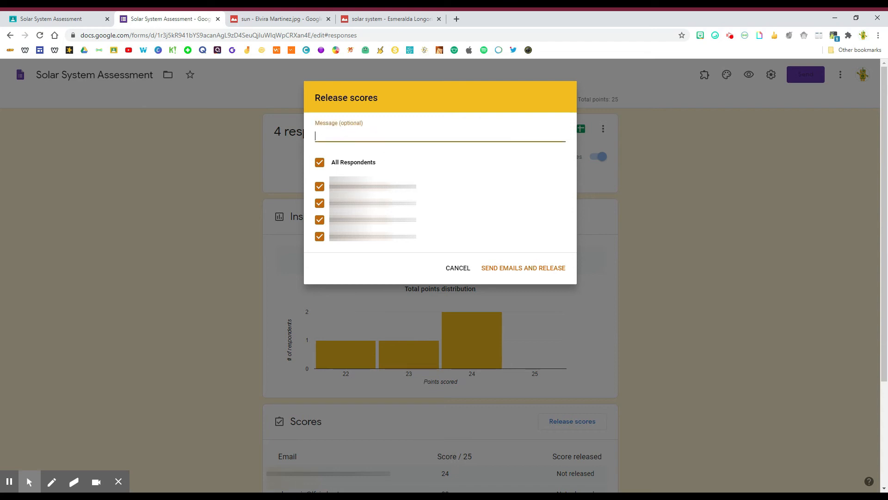
type("Congrats well done!")
left_click(716, 36)
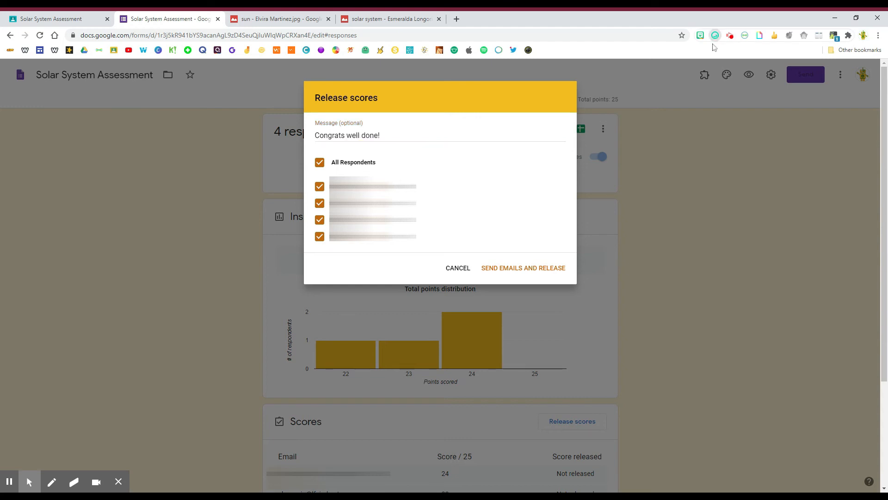
left_click(713, 45)
left_click(714, 45)
left_click(713, 45)
left_click(457, 135)
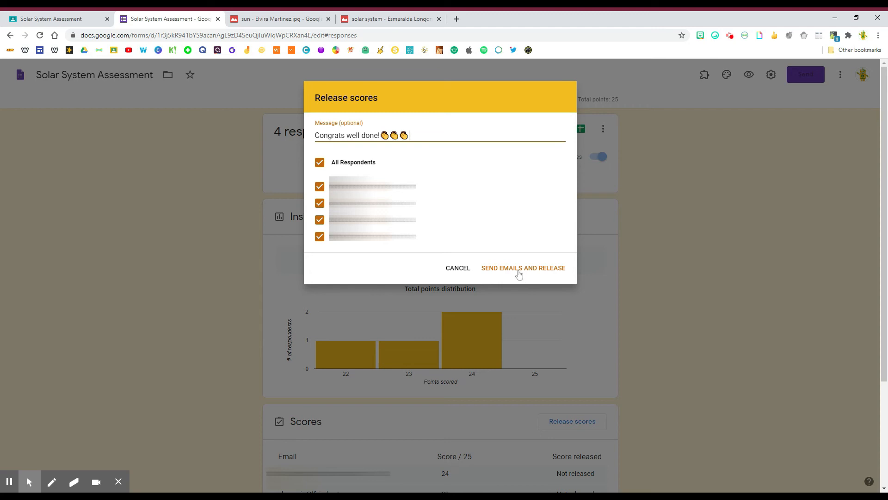
left_click(519, 273)
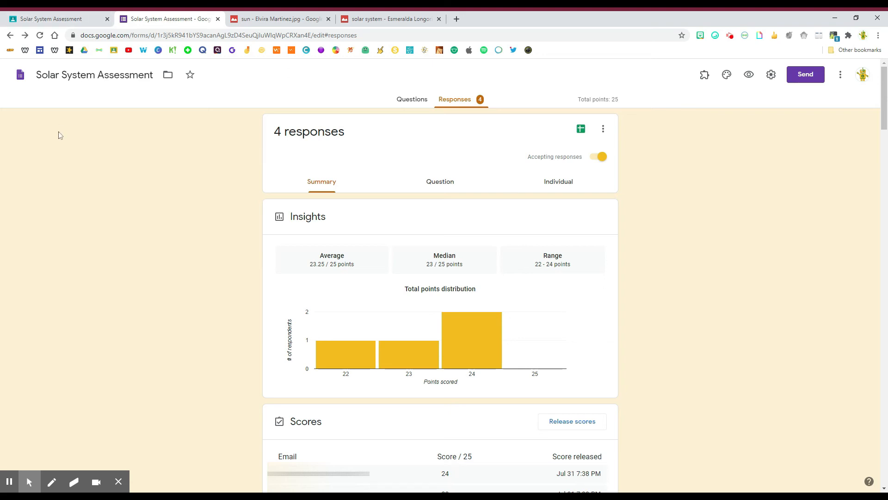
Switch to the assignment's student work in Google Classroom and import the grades from the form
left_click(30, 21)
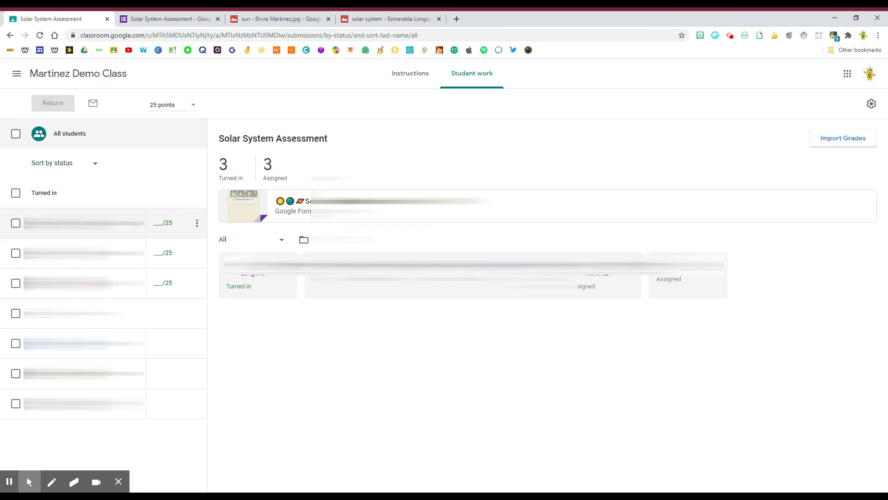
left_click(838, 139)
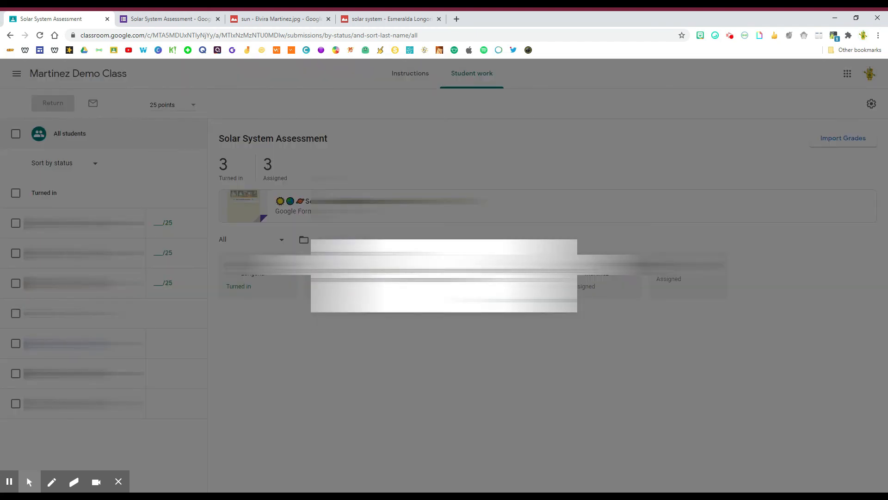
left_click(557, 300)
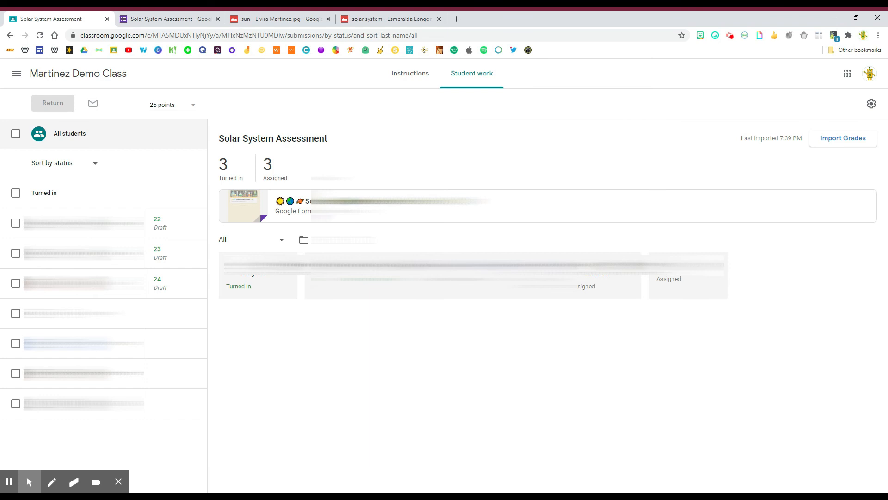
Return the work of all students who turned it in with the private comment "Well done! 🙌🙌🙌"
mouse_move(193, 225)
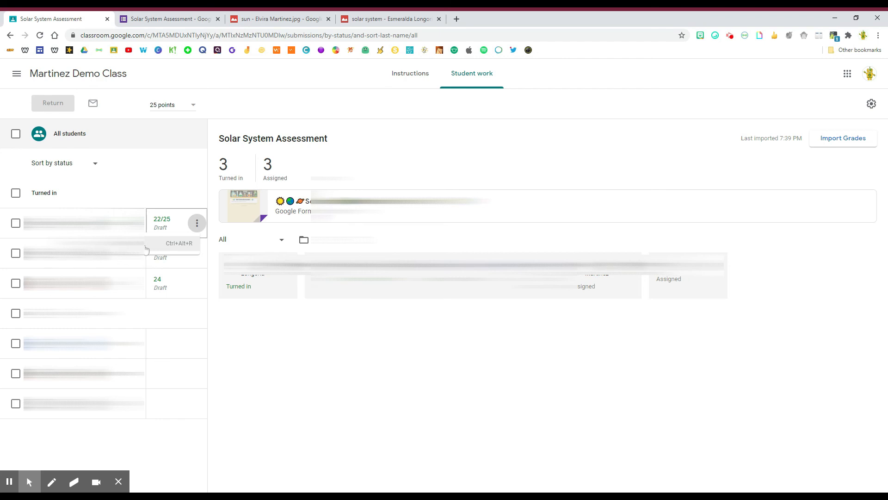
left_click(252, 324)
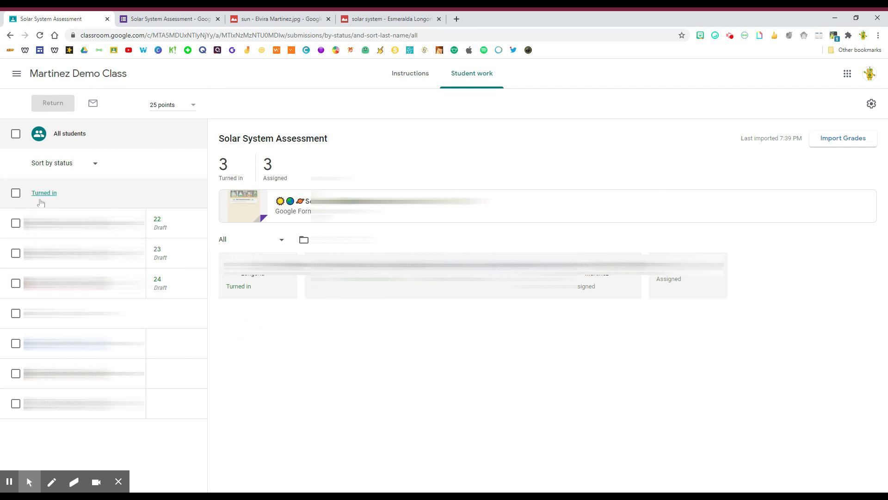
left_click(16, 194)
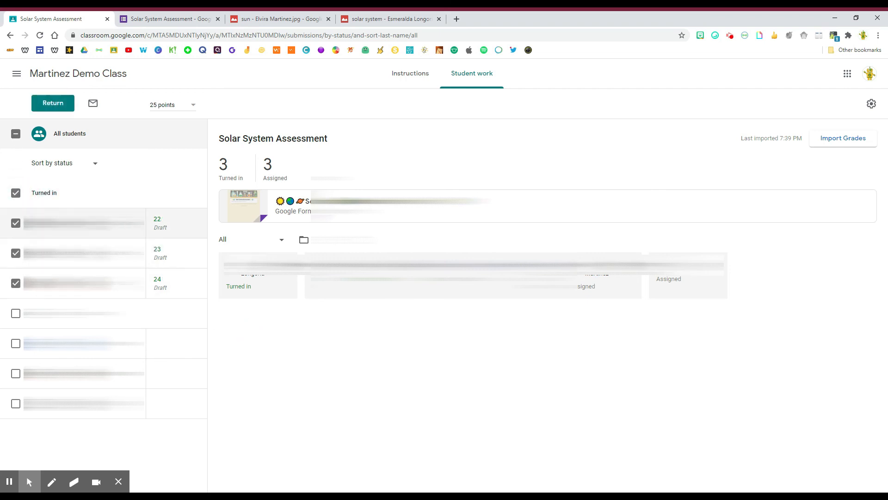
left_click(53, 104)
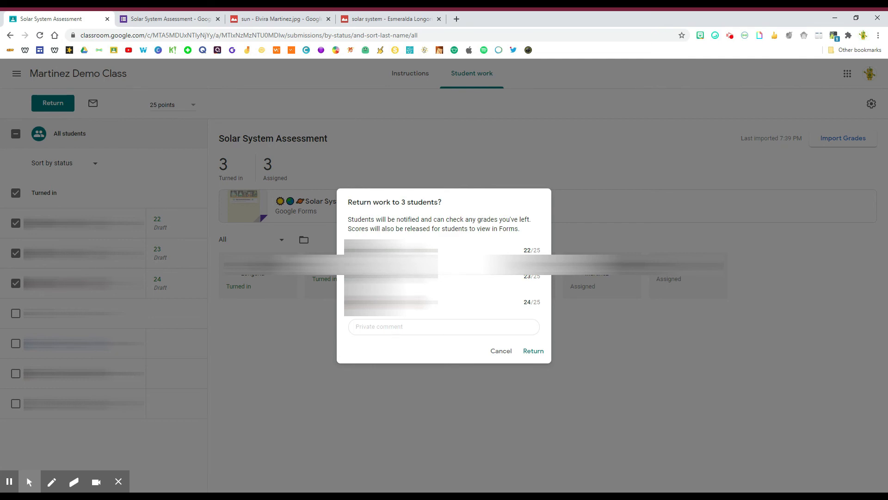
left_click(394, 328)
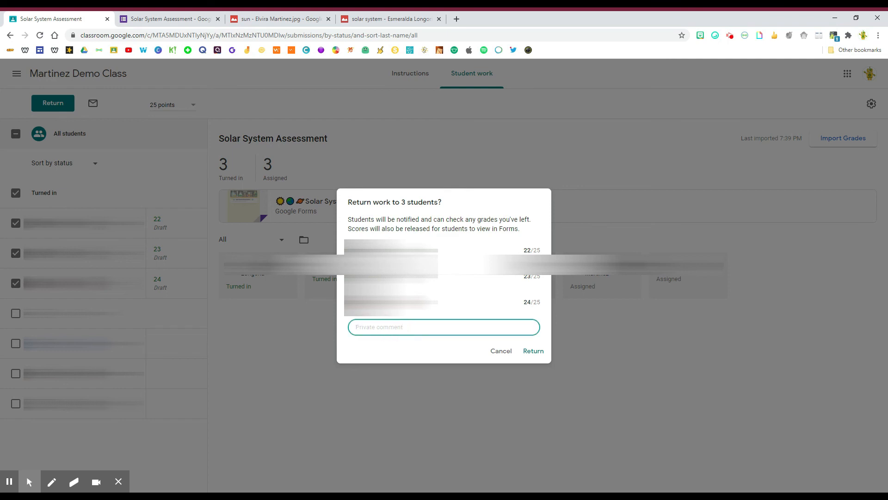
type("Well done! 🙌🙌🙌")
left_click(536, 352)
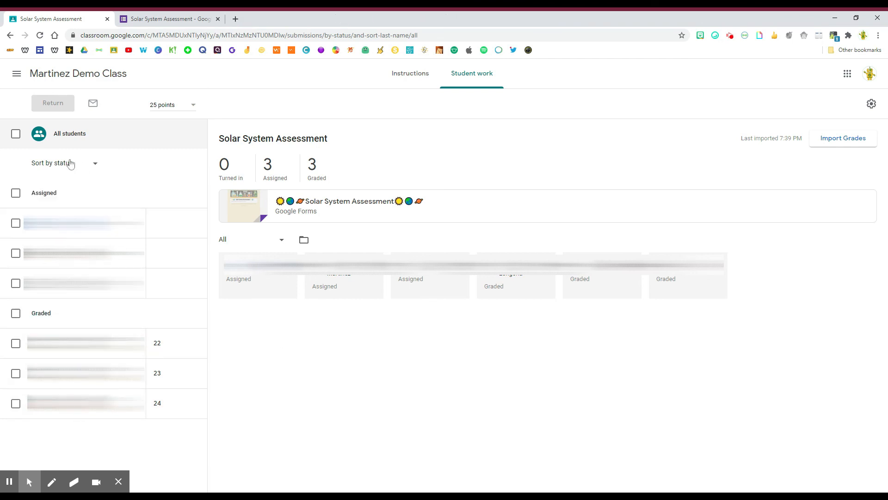
View the student sorting choices, keeping the sort by status, and view the grading choices for the assignment's points
left_click(97, 167)
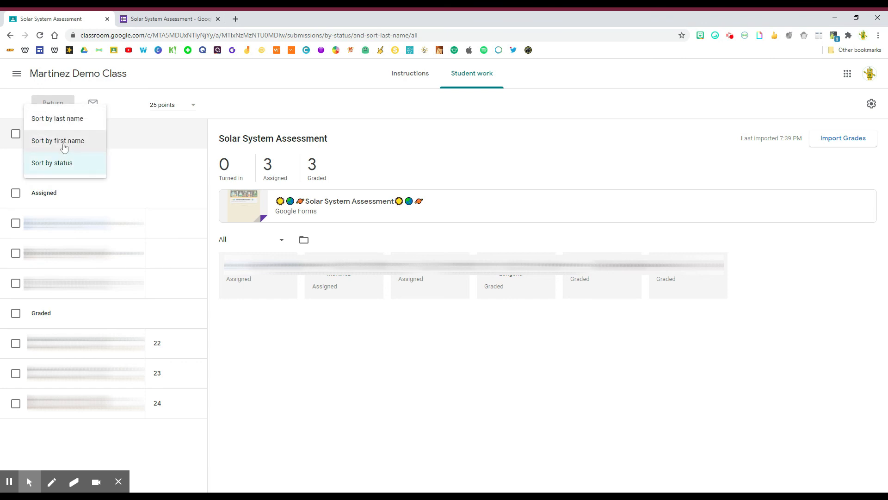
left_click(74, 171)
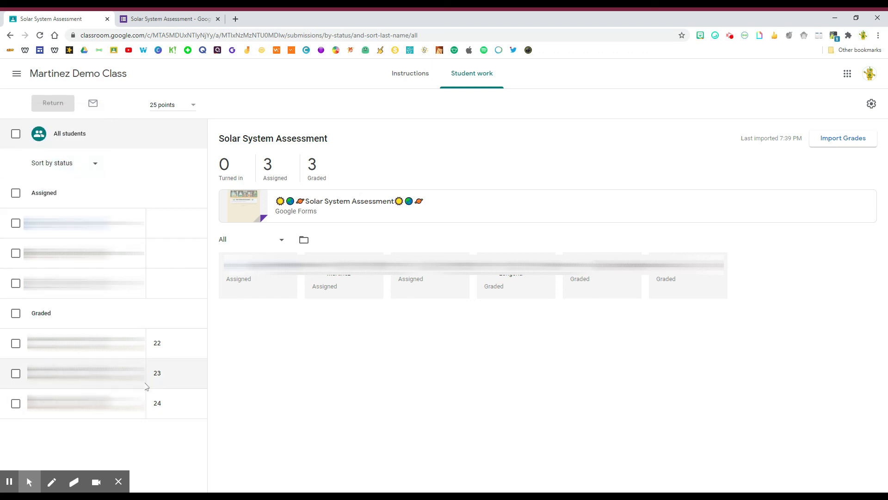
left_click(194, 108)
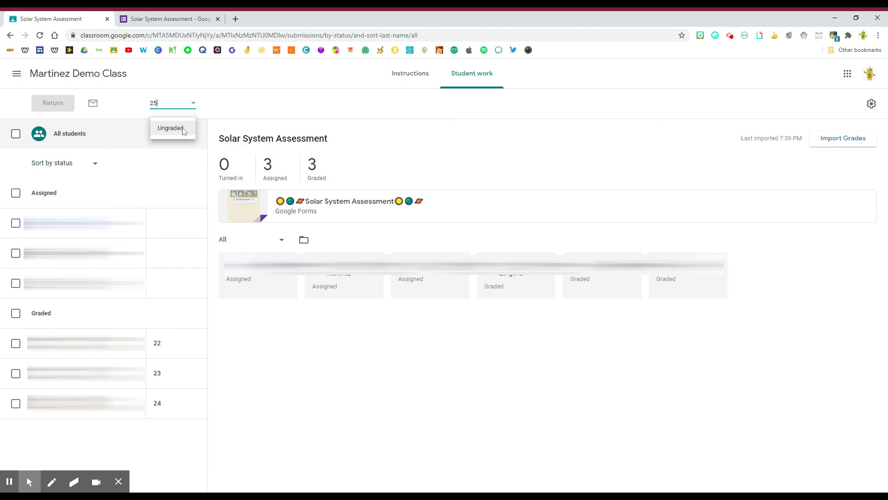
left_click(192, 104)
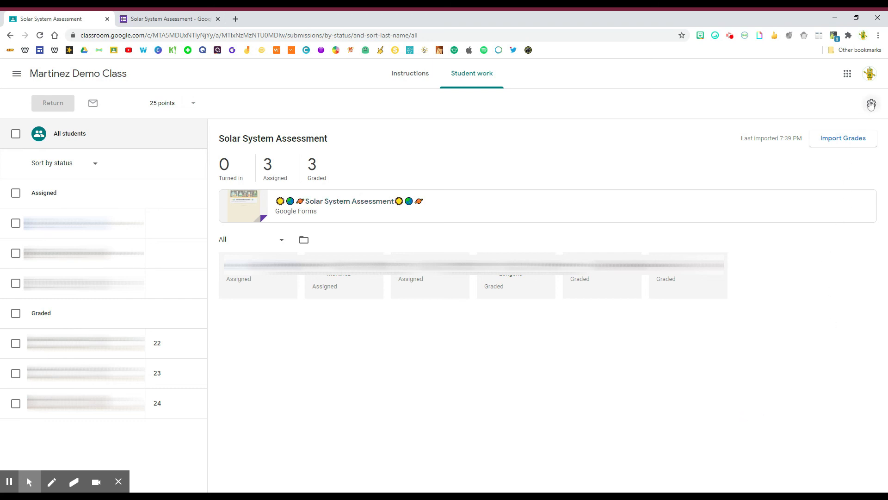
Copy all class grades to Google Sheets, look across the grade columns, and close the spreadsheet
left_click(871, 105)
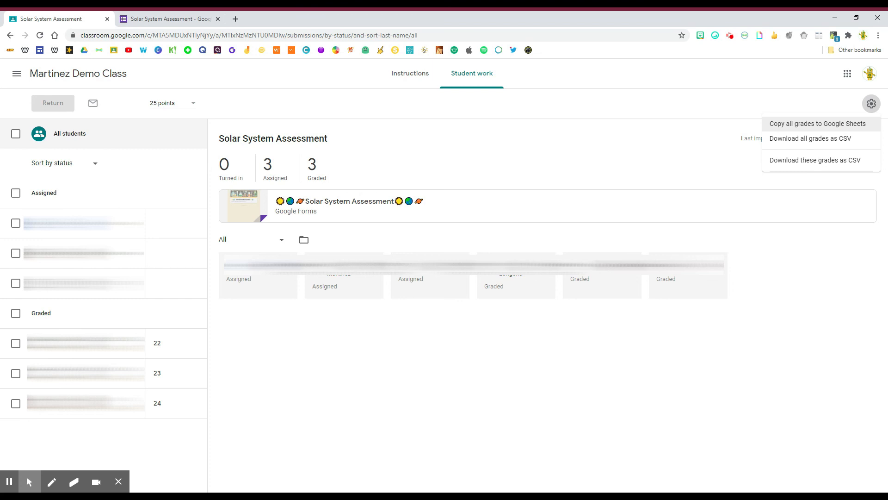
left_click(828, 138)
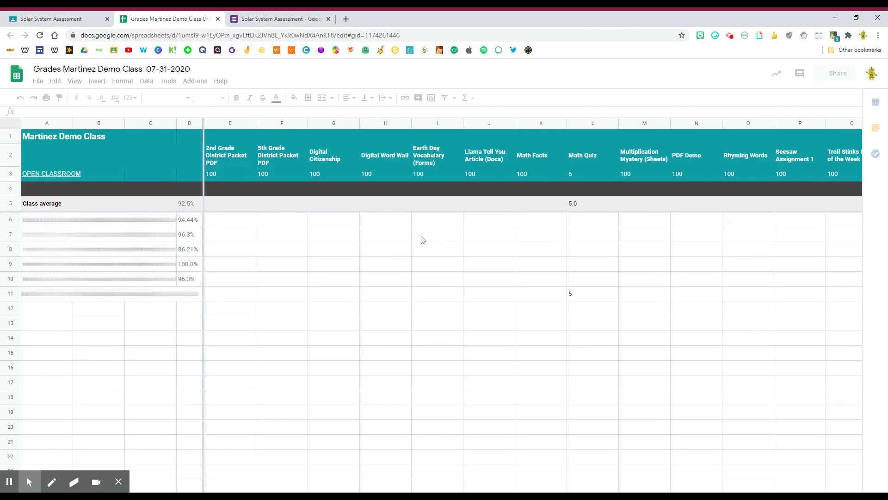
mouse_move(436, 471)
left_mouse_down()
mouse_move(481, 481)
mouse_move(637, 476)
mouse_move(444, 476)
left_mouse_up()
left_click(218, 19)
Download all class grades as a CSV file and view the option for downloading only this assignment's grades
left_click(870, 105)
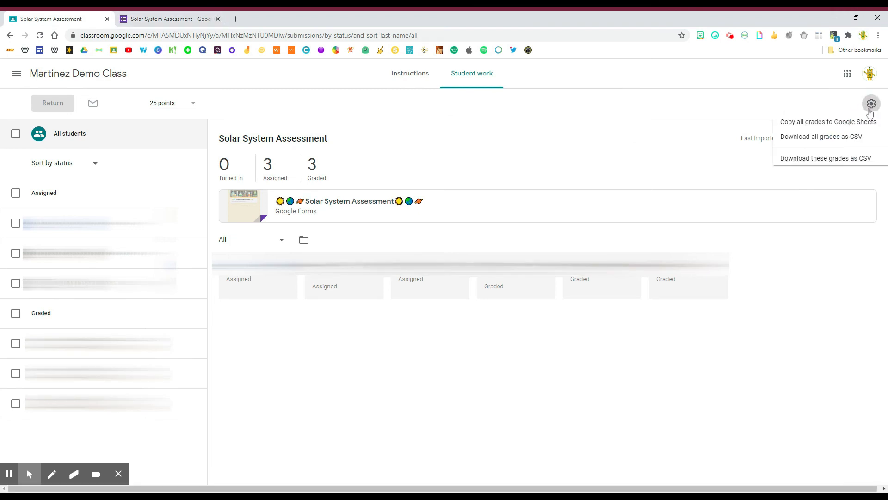
left_click(811, 140)
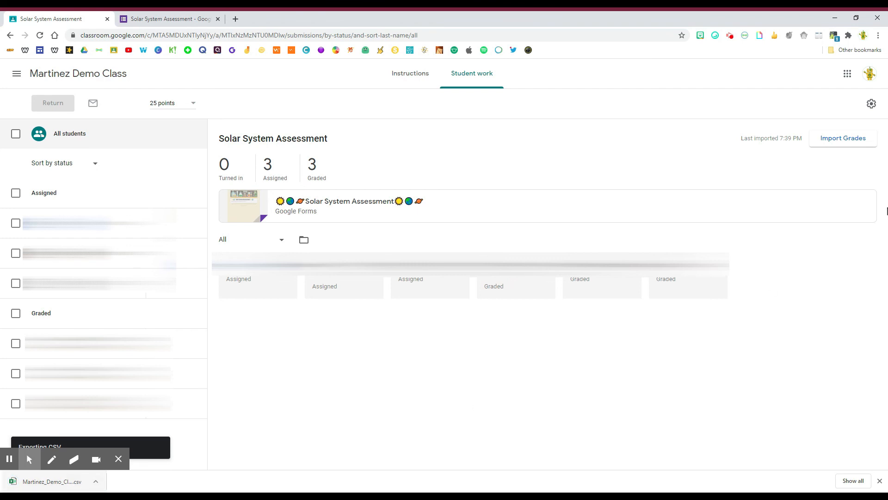
left_click(871, 104)
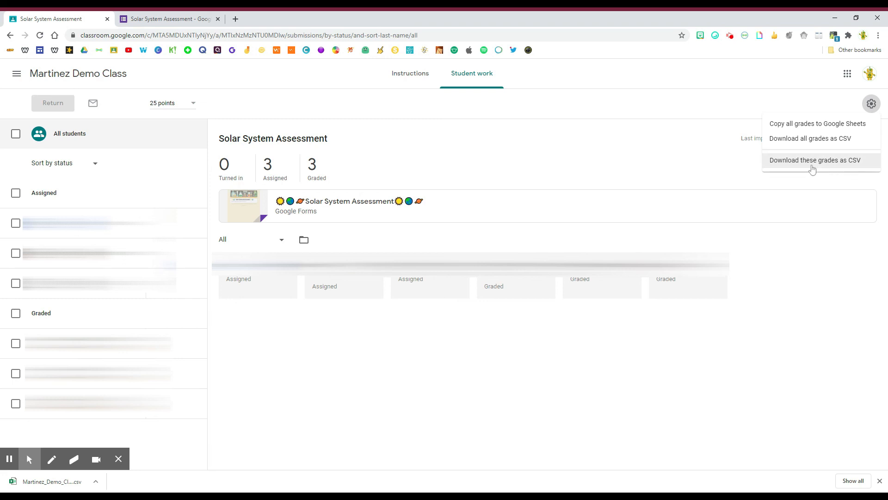
left_click(869, 108)
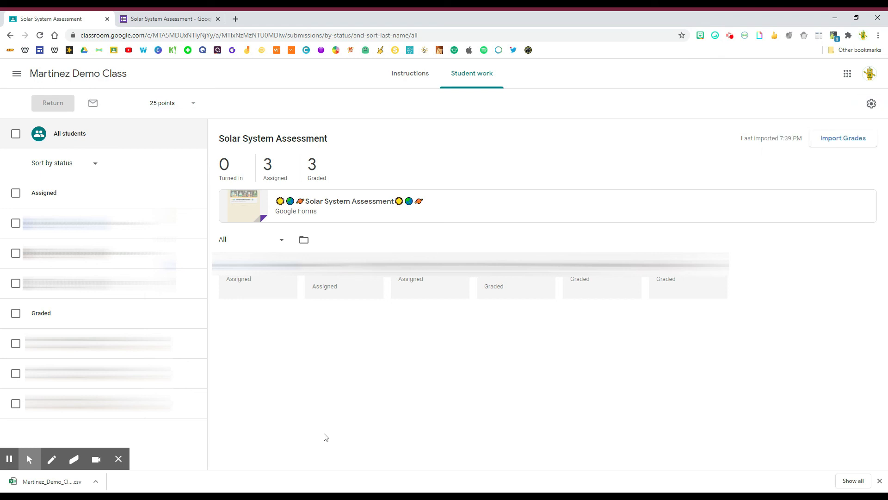